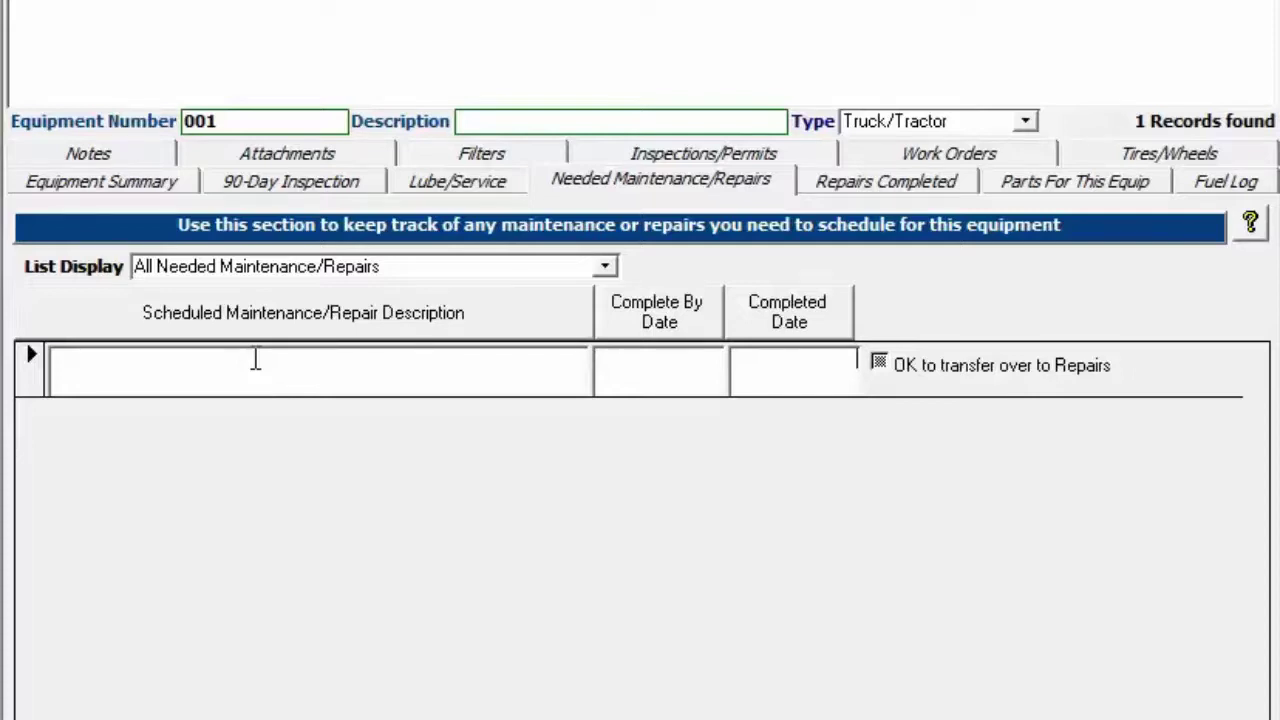
Enter 'broken tail light' as a needed repair with today's complete-by date, 8/10/2014.
left_click(836, 186)
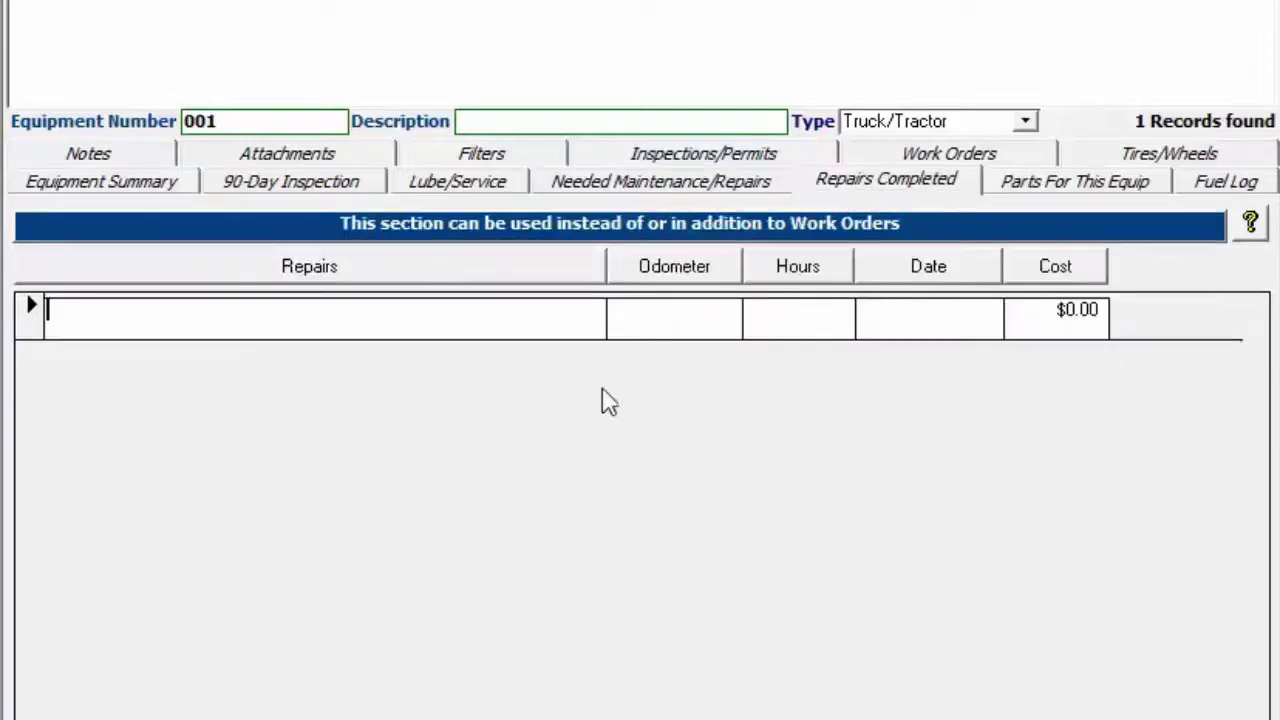
left_click(638, 184)
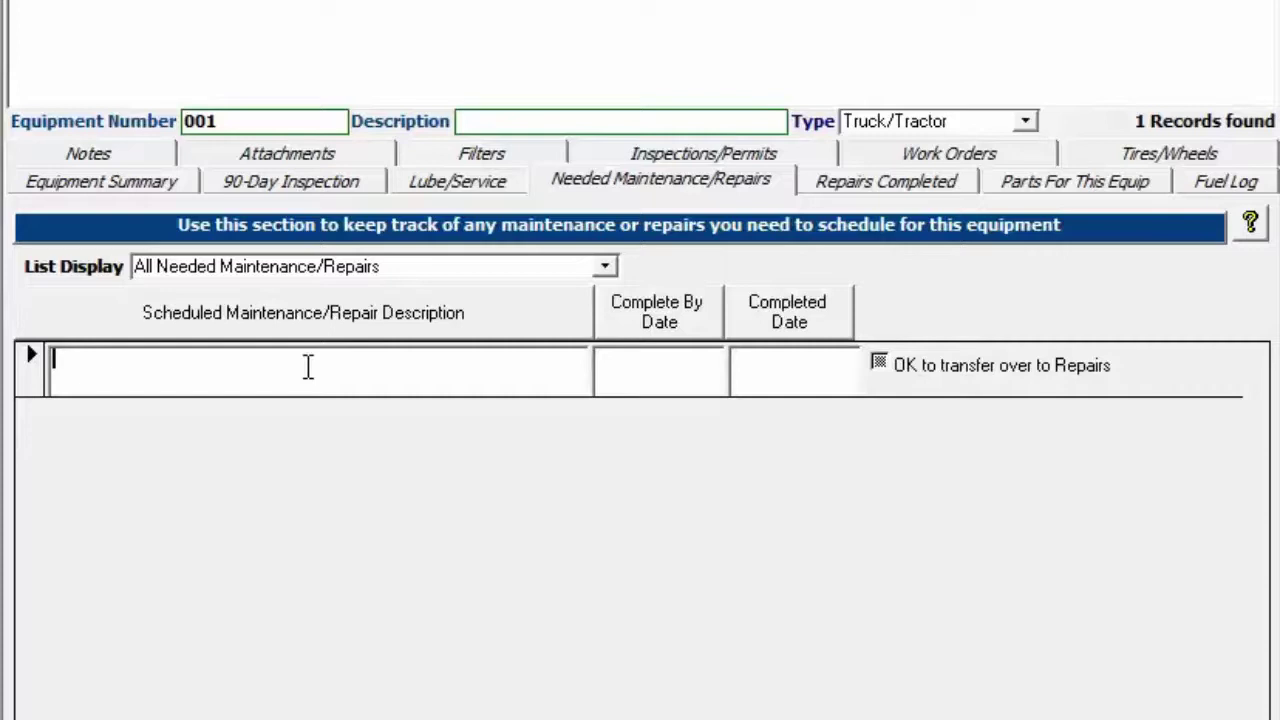
type("bro")
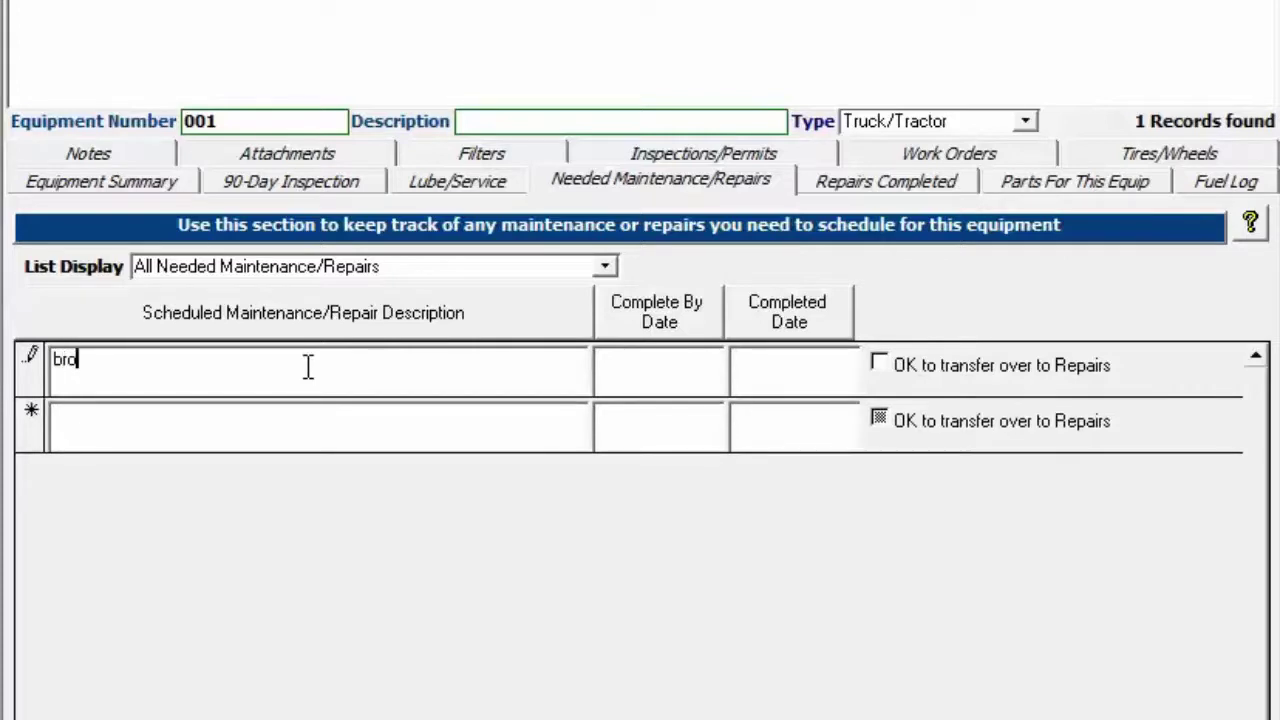
type("ken tail light")
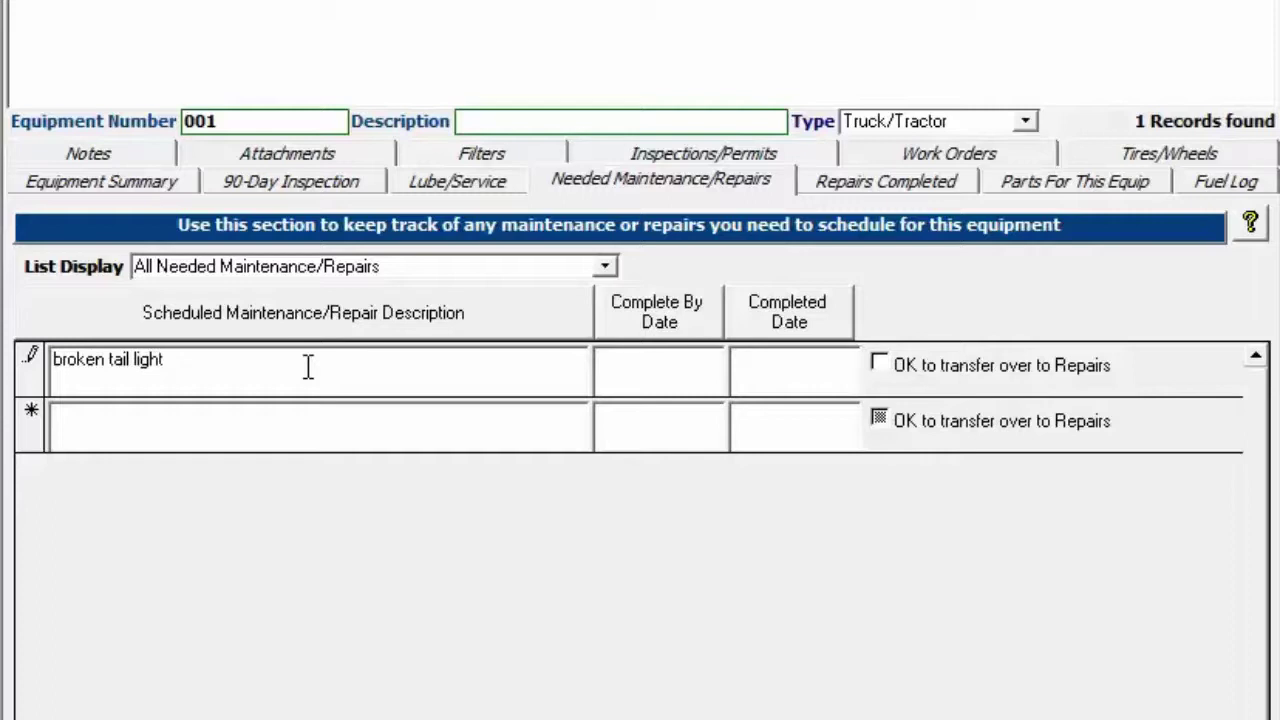
left_click(614, 364)
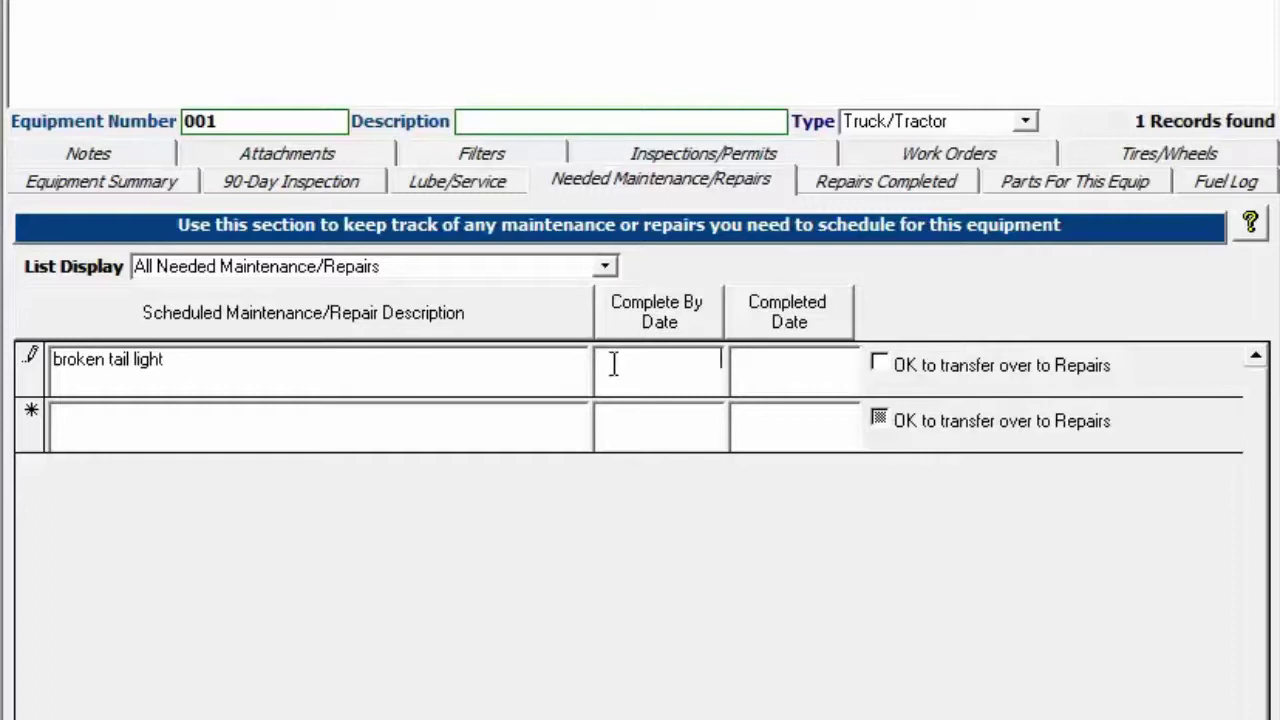
double_click(670, 366)
left_click(786, 366)
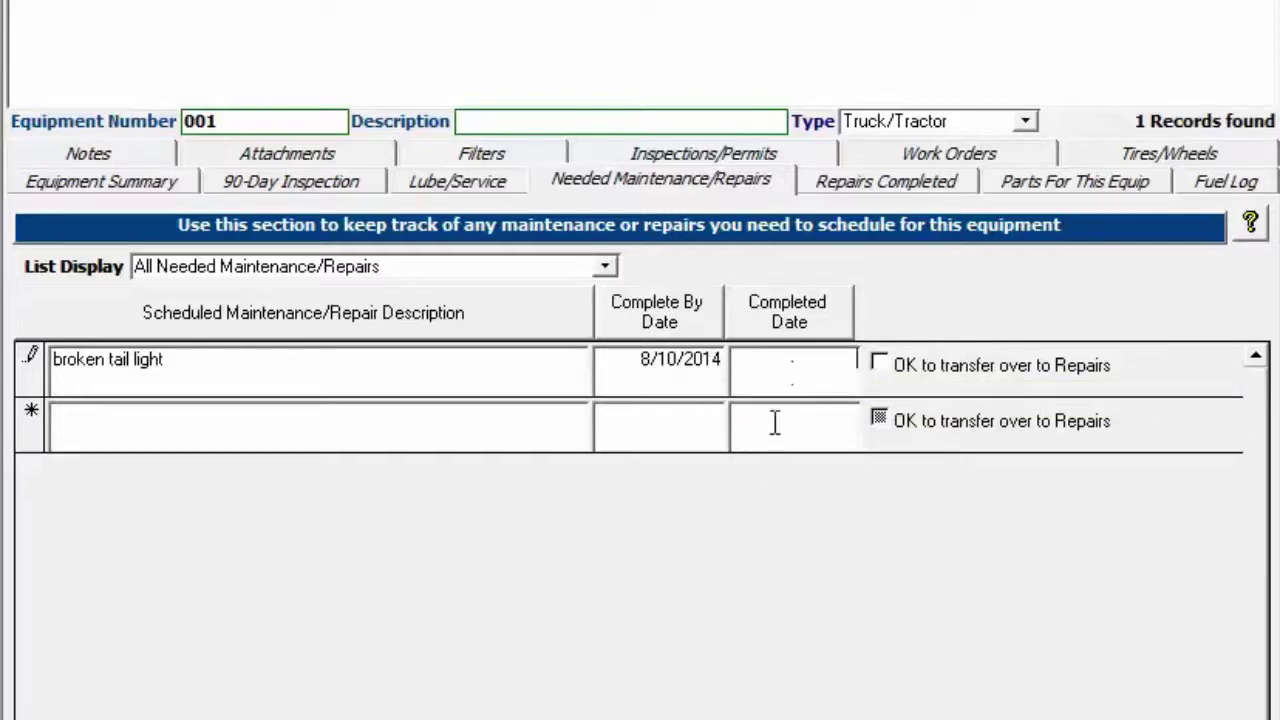
left_click(830, 362)
Save the broken tail light row and find it under Repairs Needed Reminders in the Reminders popup.
left_click(531, 420)
left_click(386, 429)
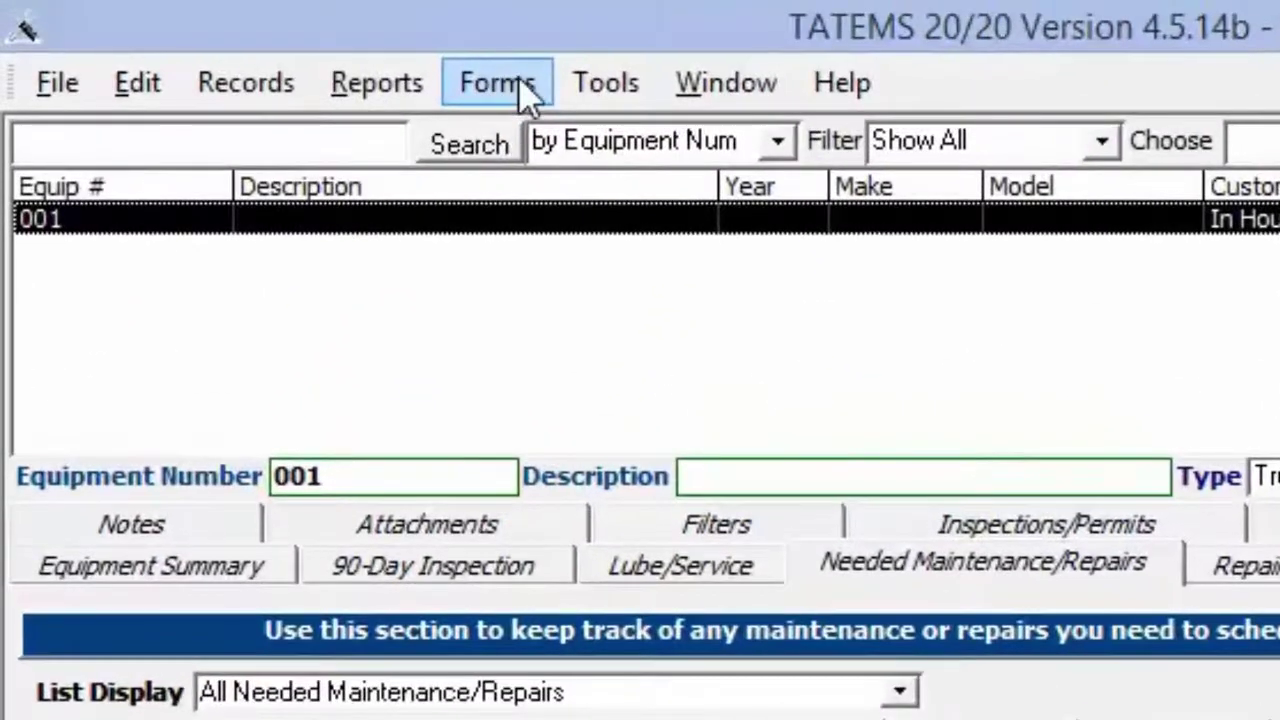
left_click(458, 38)
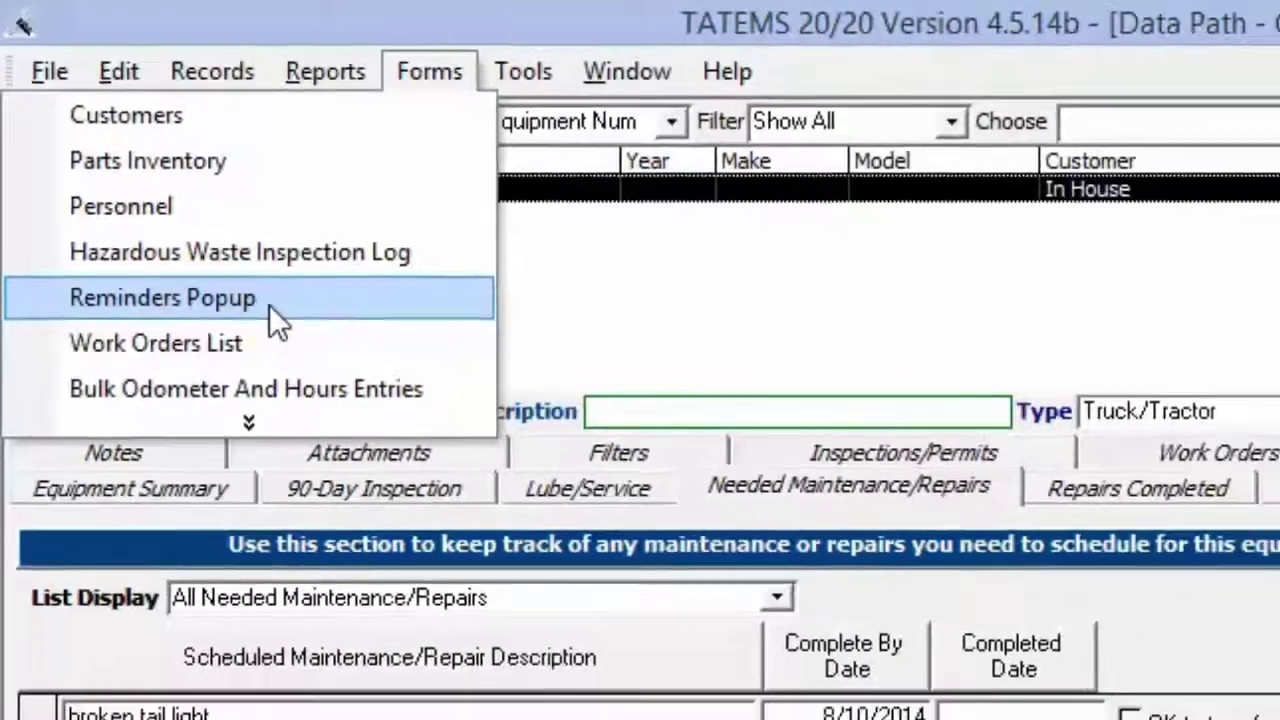
left_click(322, 350)
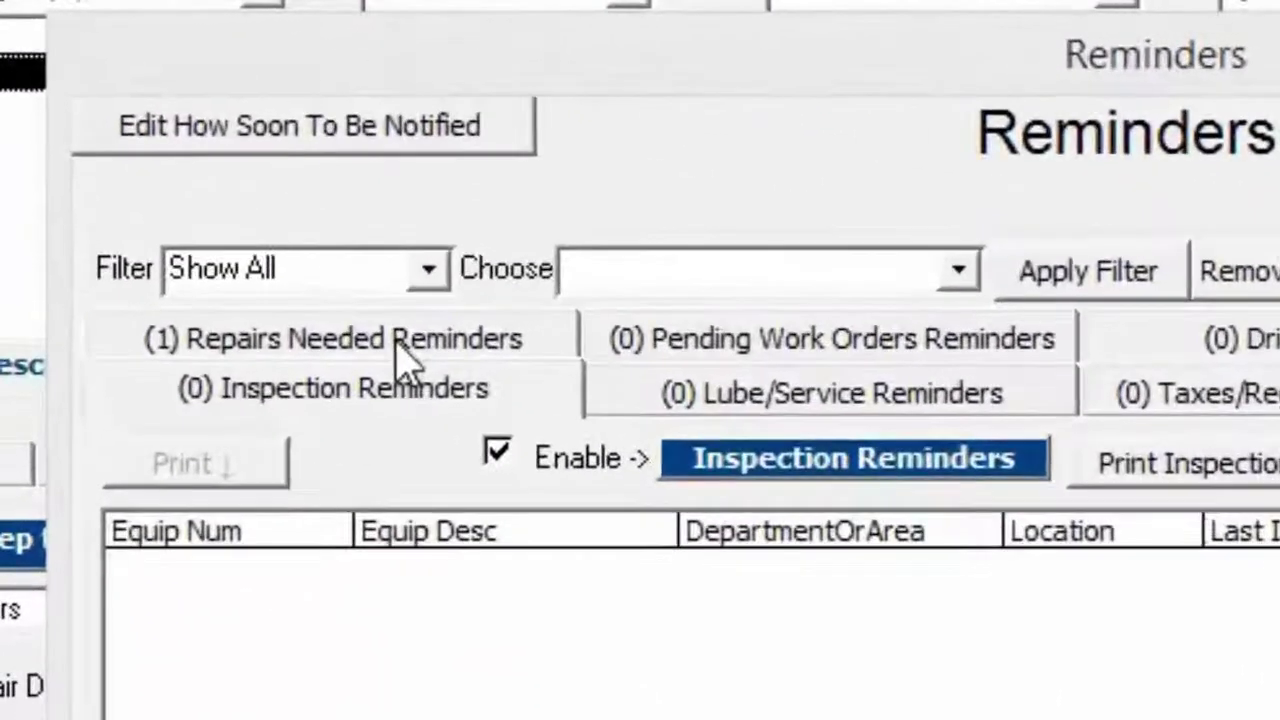
left_click(405, 350)
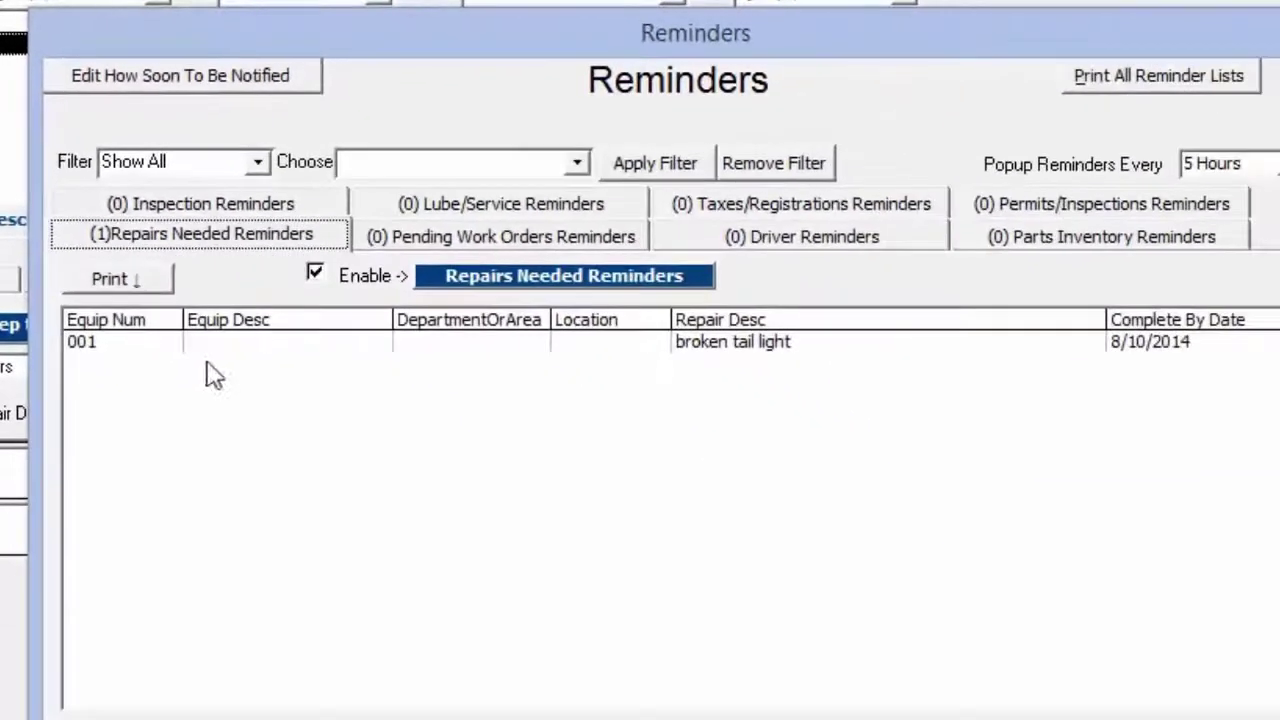
left_click(232, 570)
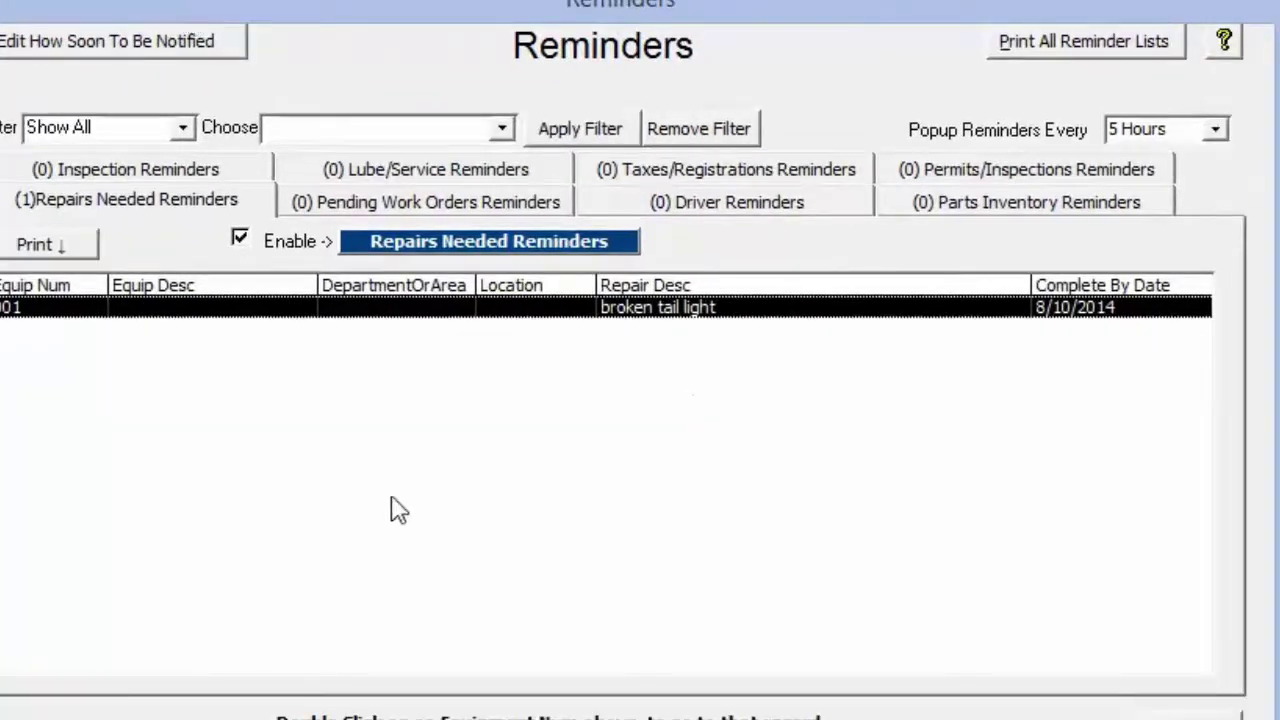
left_click(1105, 673)
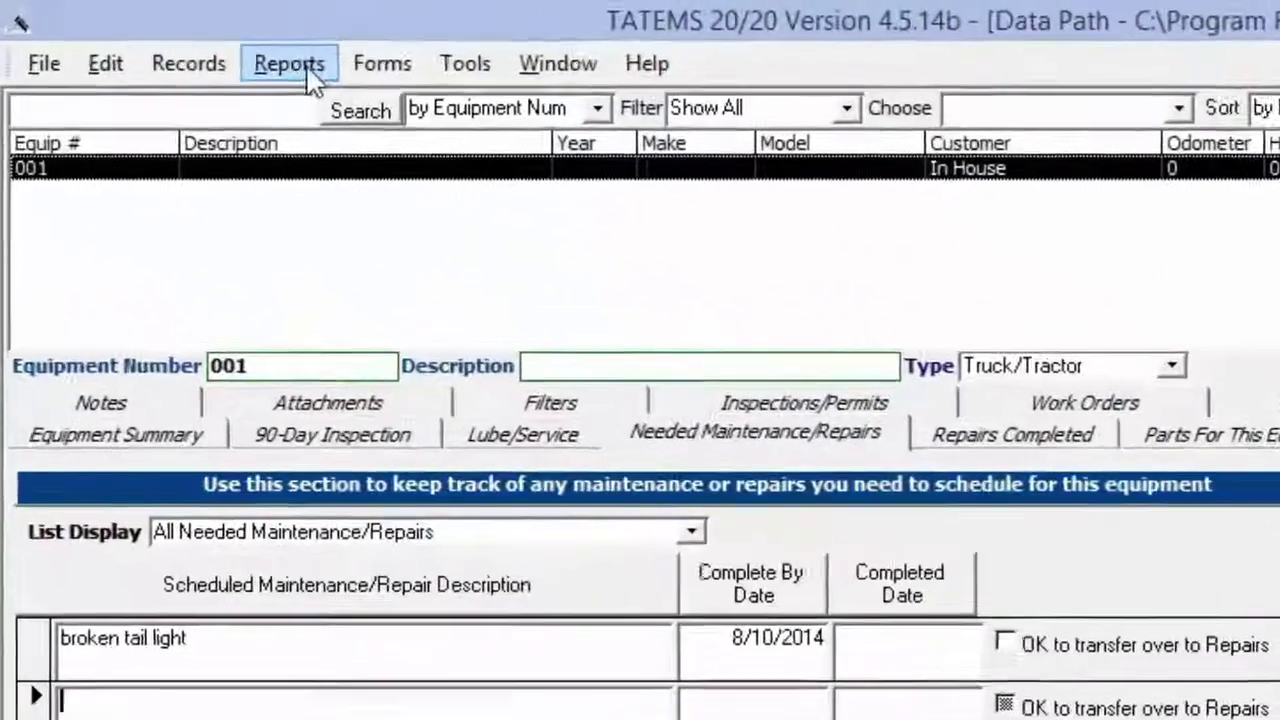
left_click(177, 34)
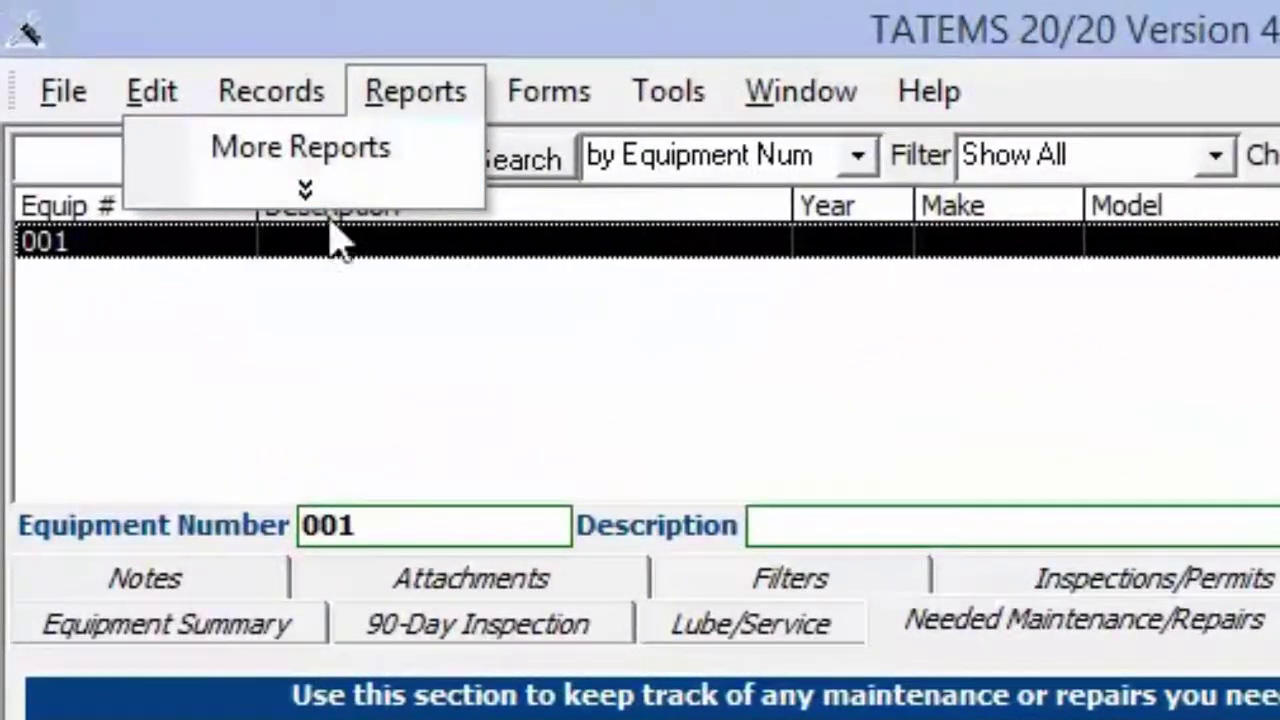
left_click(330, 196)
mouse_move(364, 168)
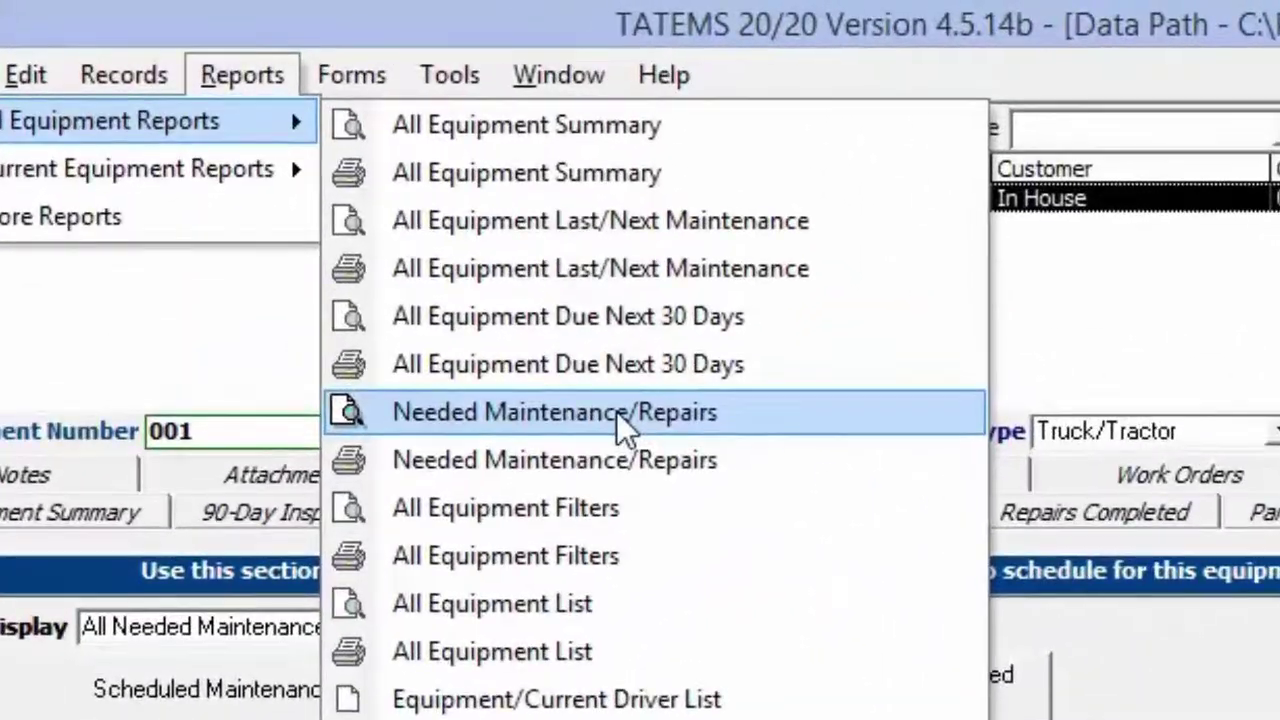
left_click(616, 411)
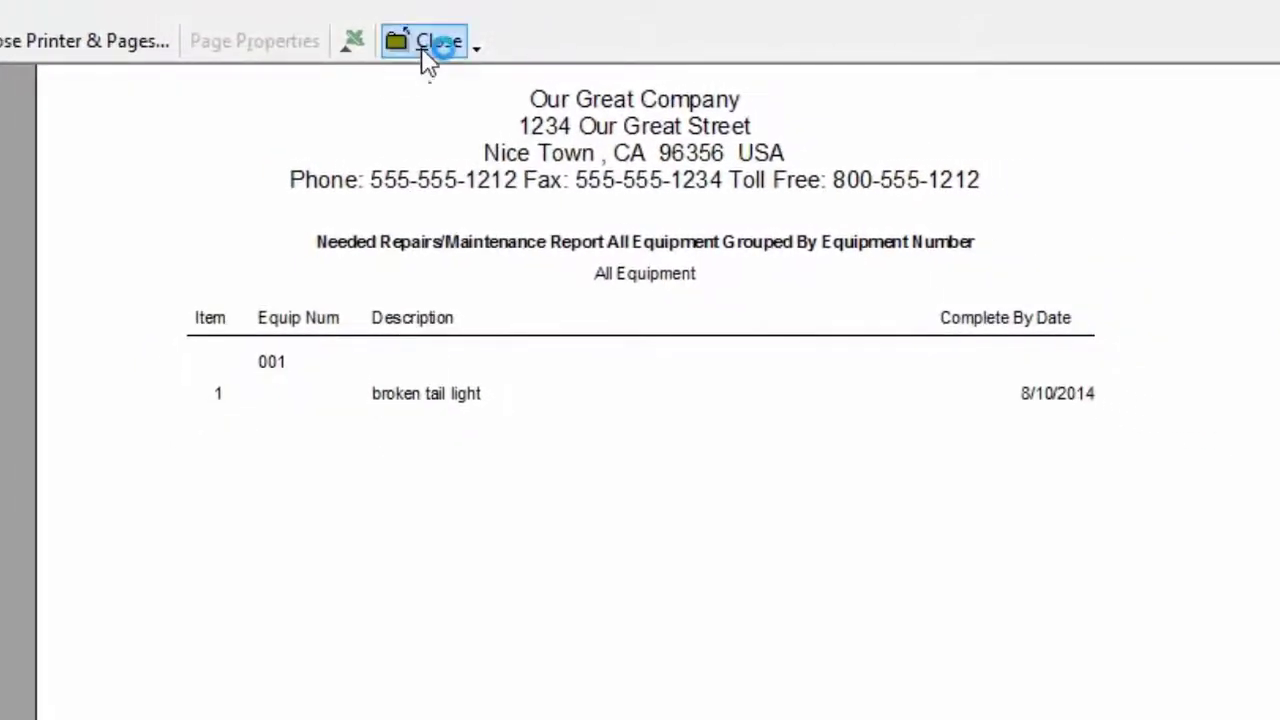
left_click(437, 41)
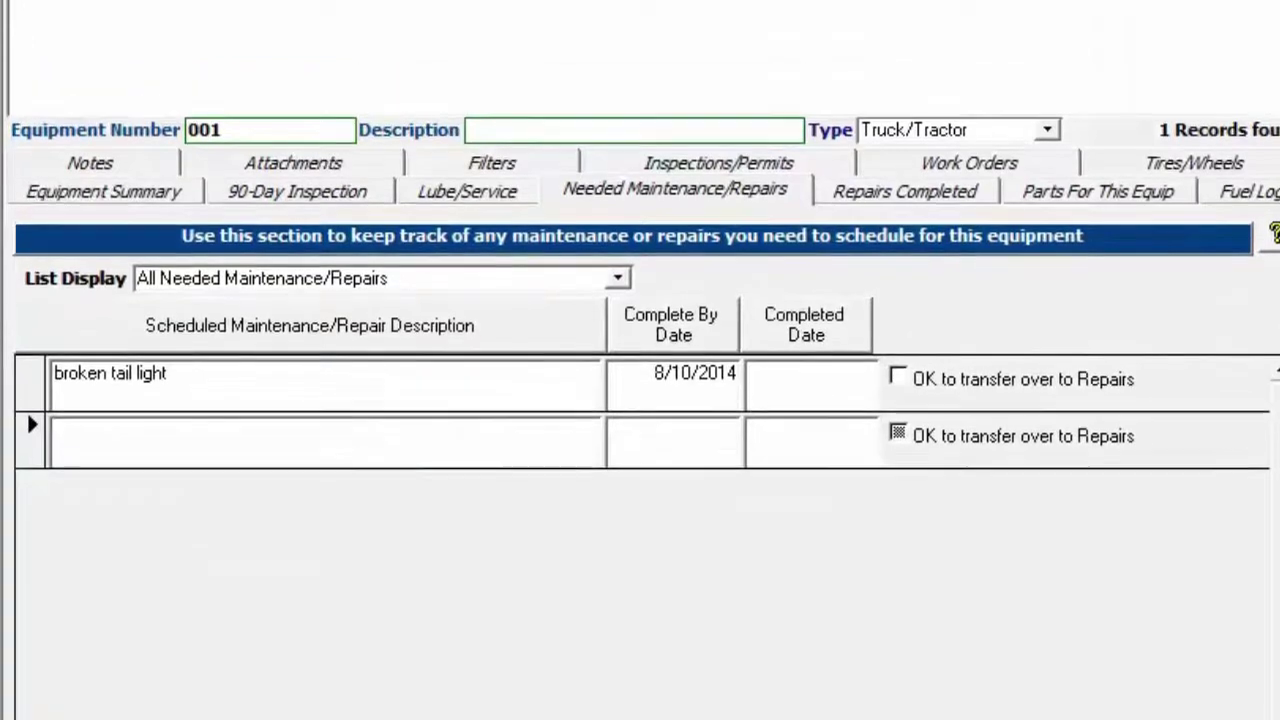
Preview and zoom into the Repairs Needed Reminders printout showing broken tail light, then close it.
left_click(343, 57)
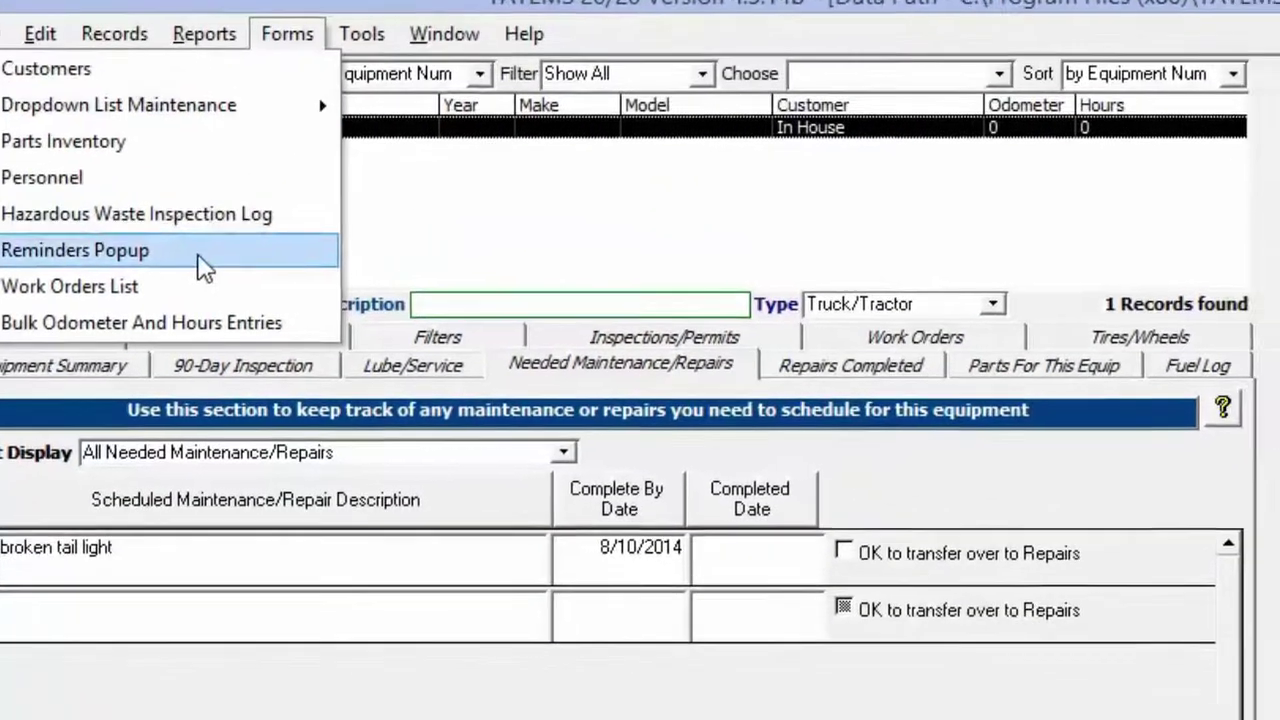
left_click(250, 275)
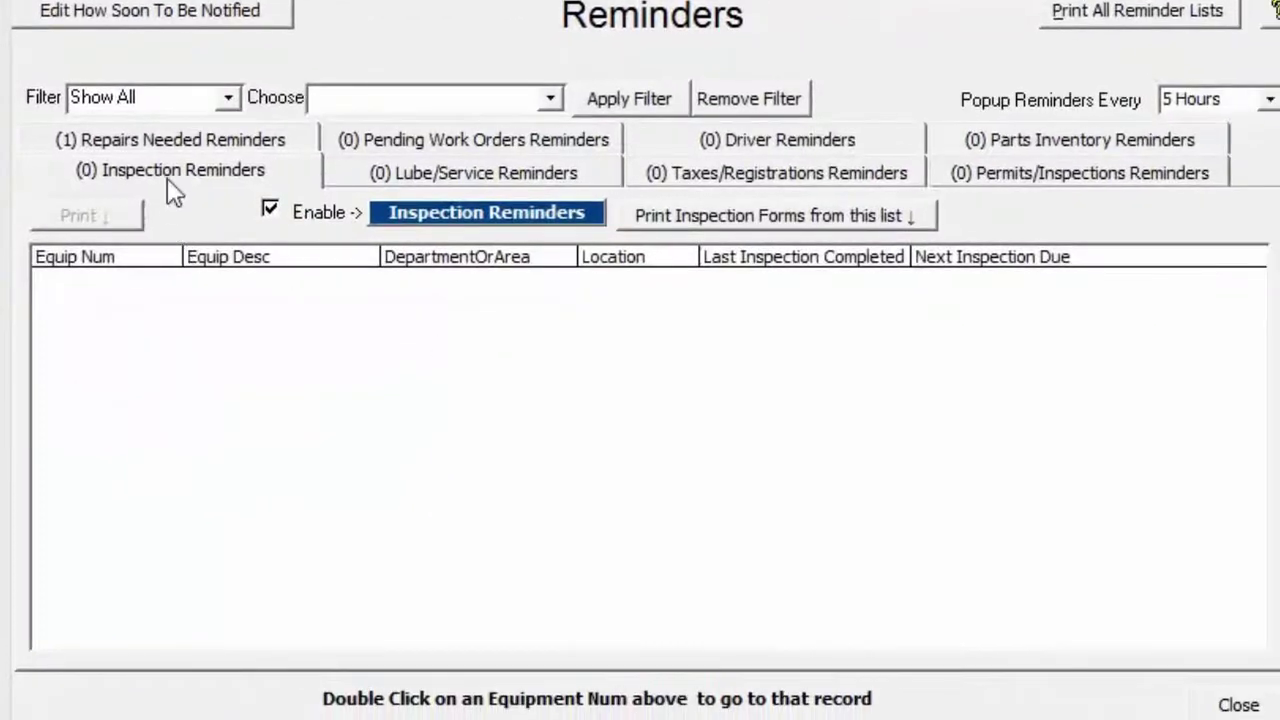
left_click(165, 142)
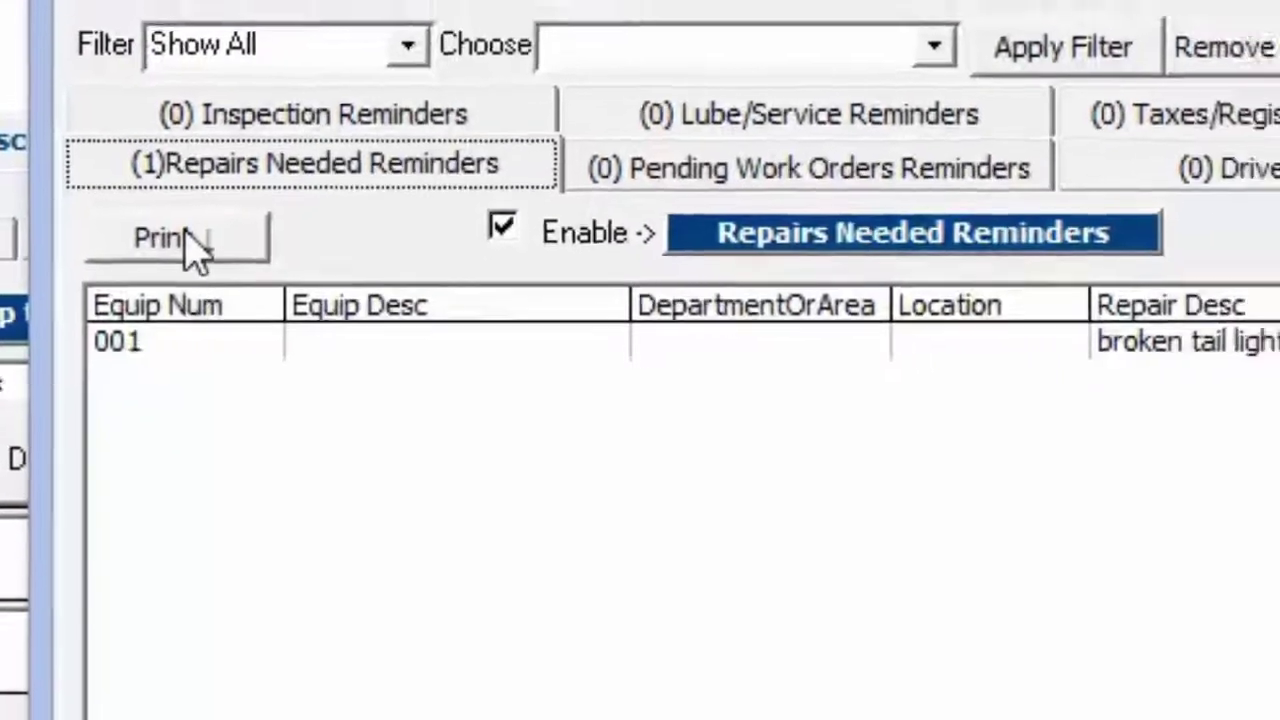
left_click(195, 245)
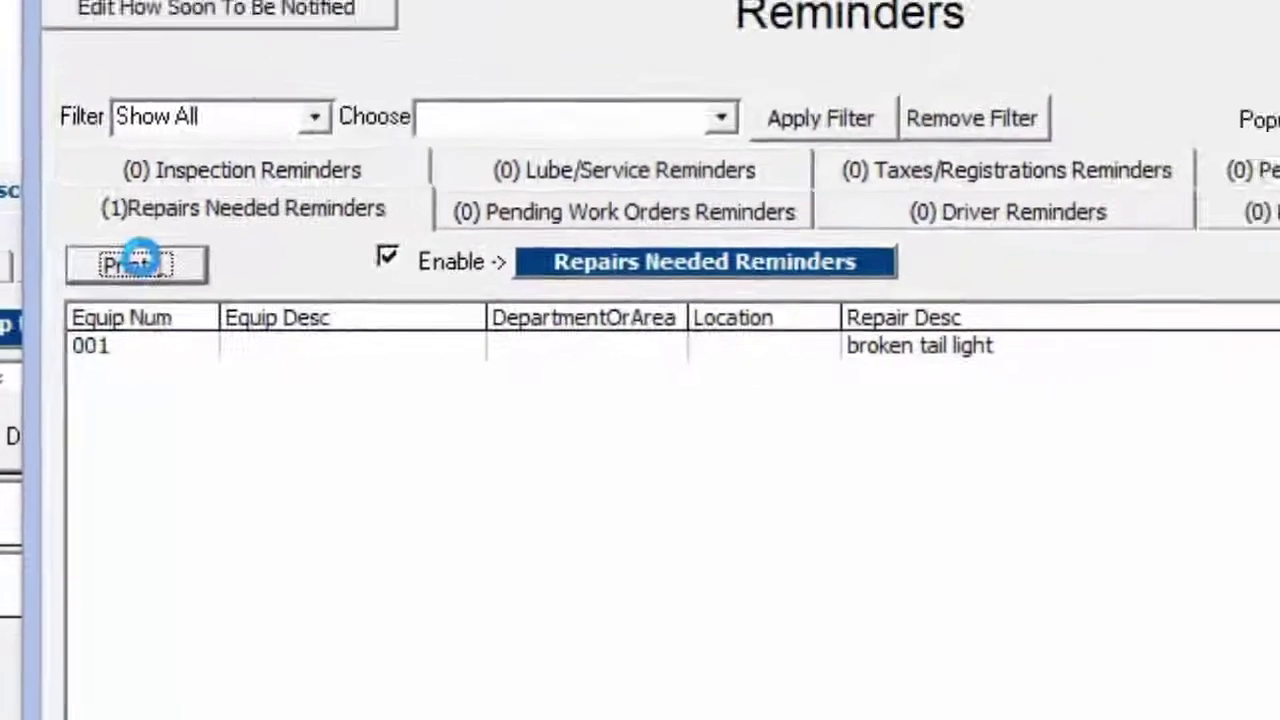
left_click(446, 157)
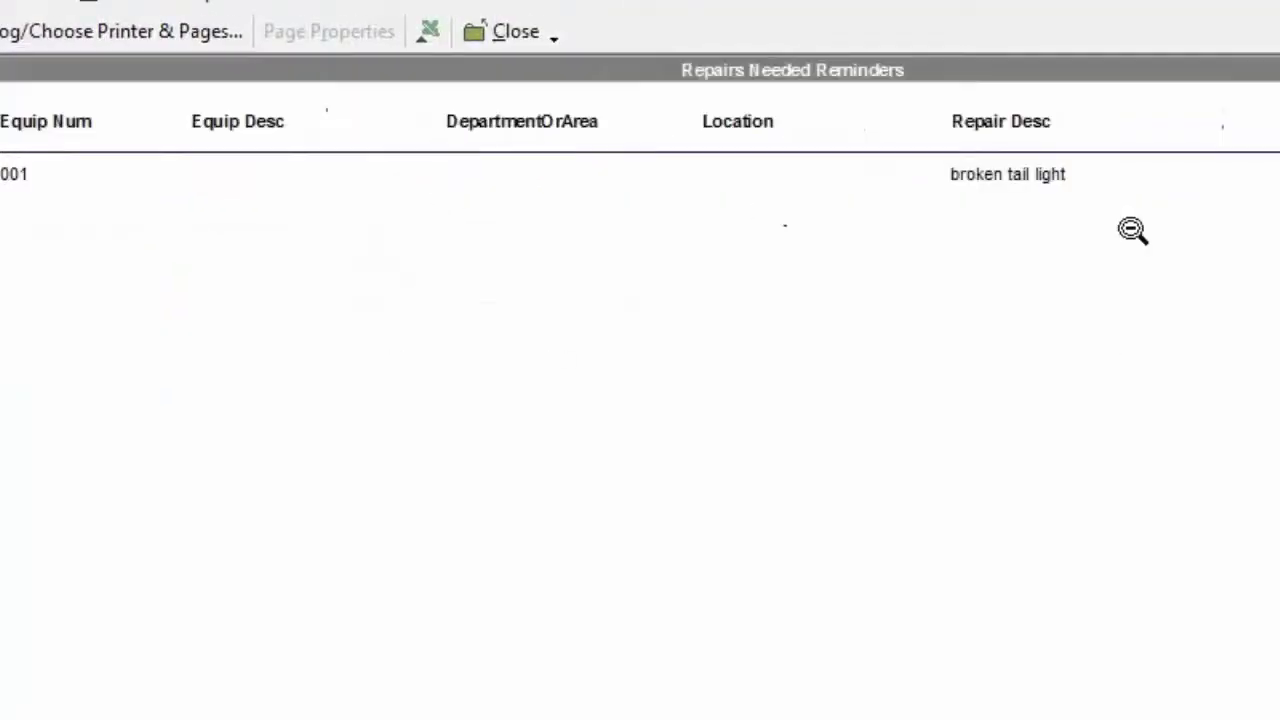
left_click(501, 25)
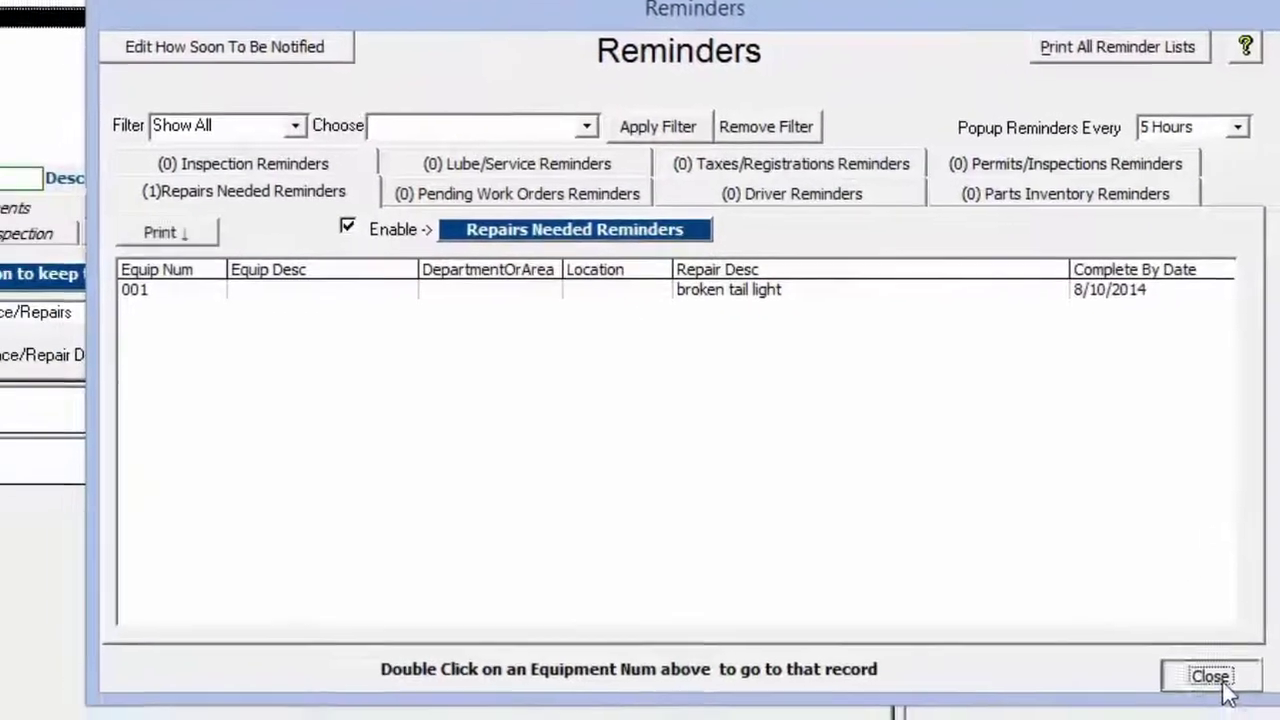
Give the broken tail light repair a completed date of 8/10/2014 and save it.
left_click(1162, 710)
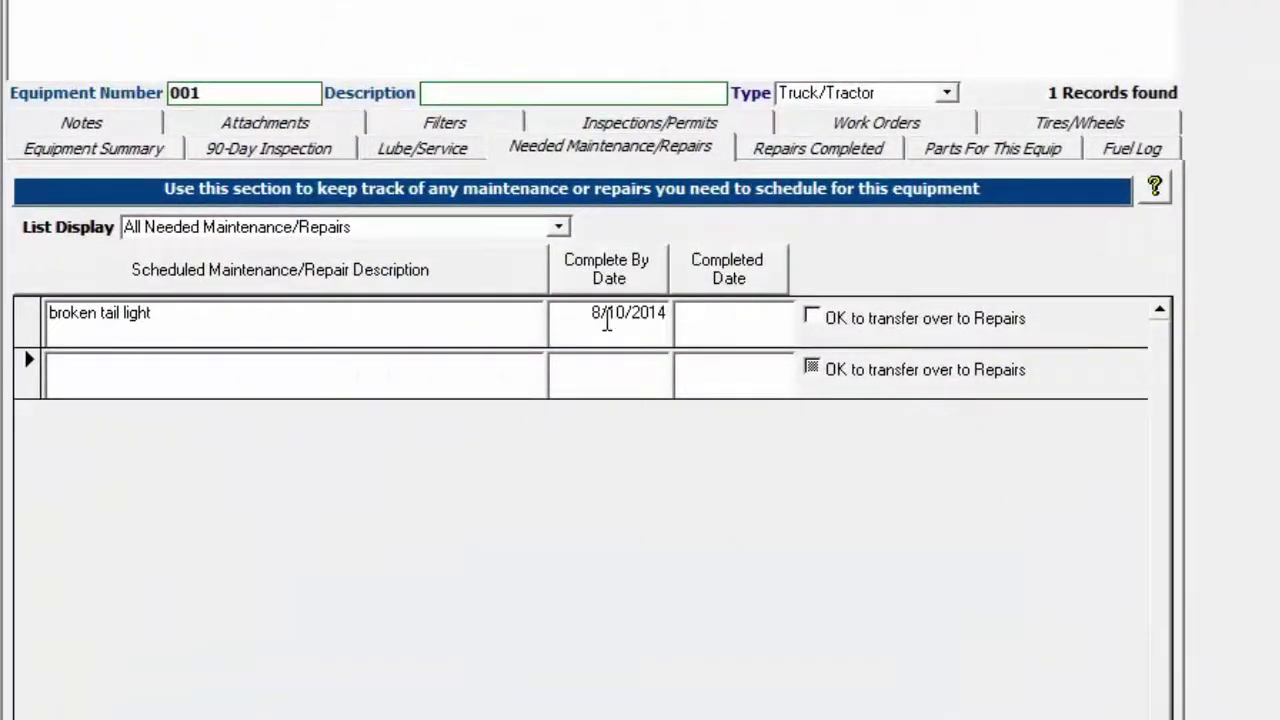
left_click(752, 319)
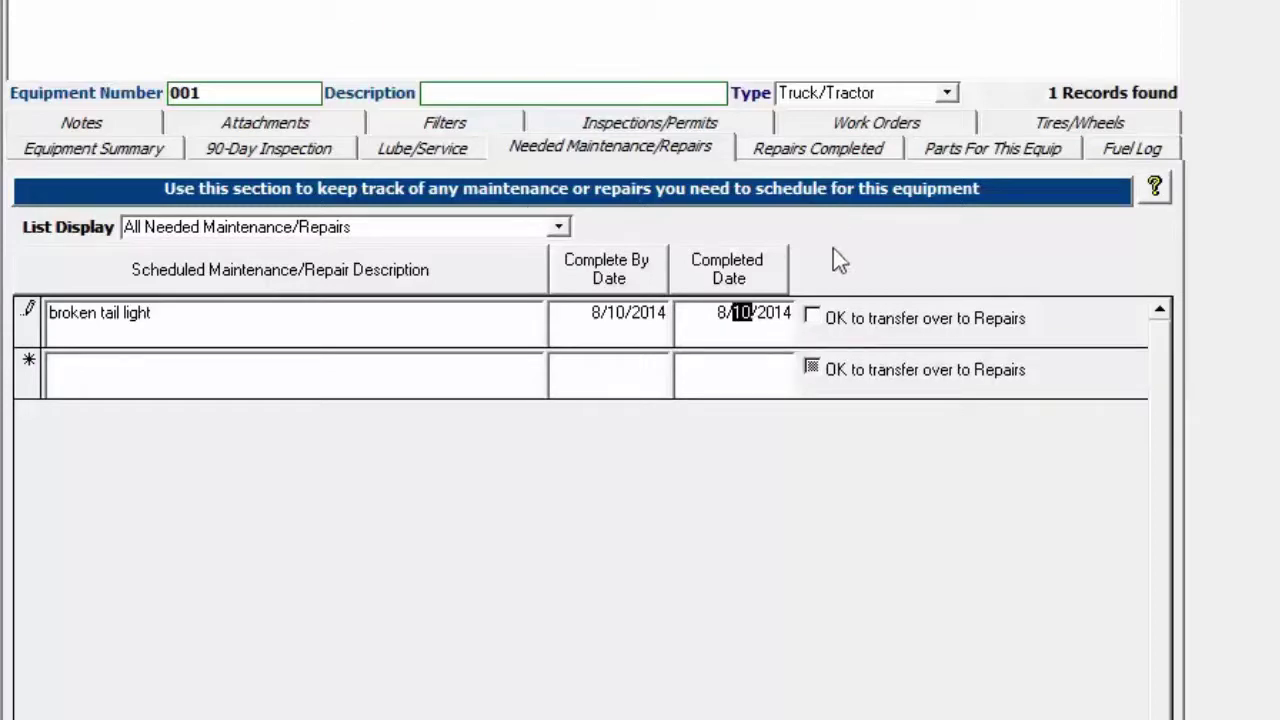
key("Return")
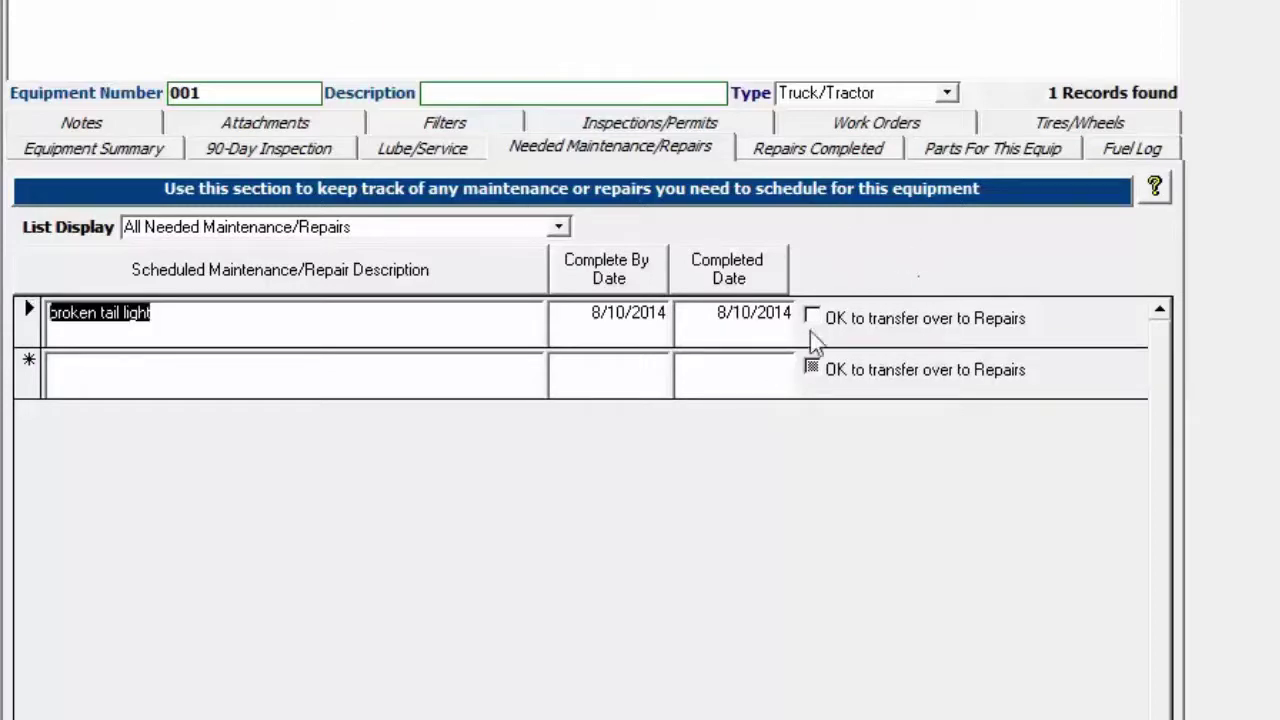
left_click(838, 150)
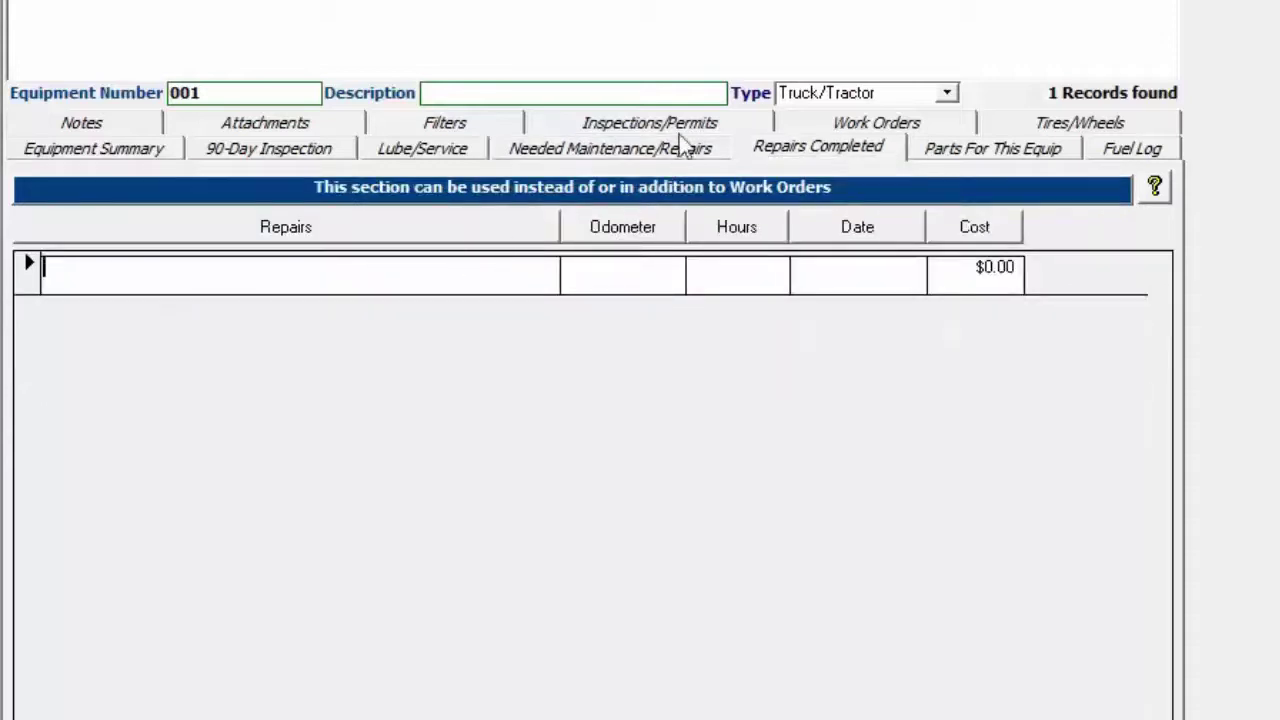
left_click(646, 150)
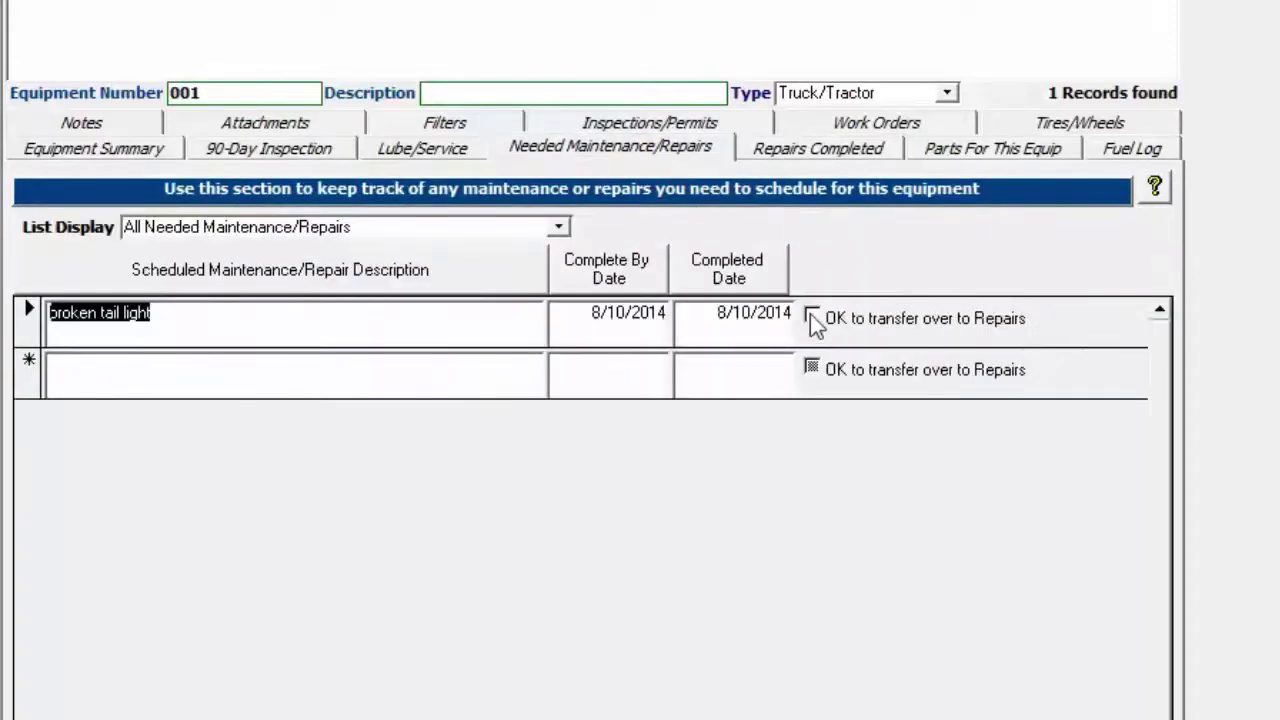
Tick OK to transfer broken tail light to Repairs, declining to delete it from the needed list.
left_click(812, 318)
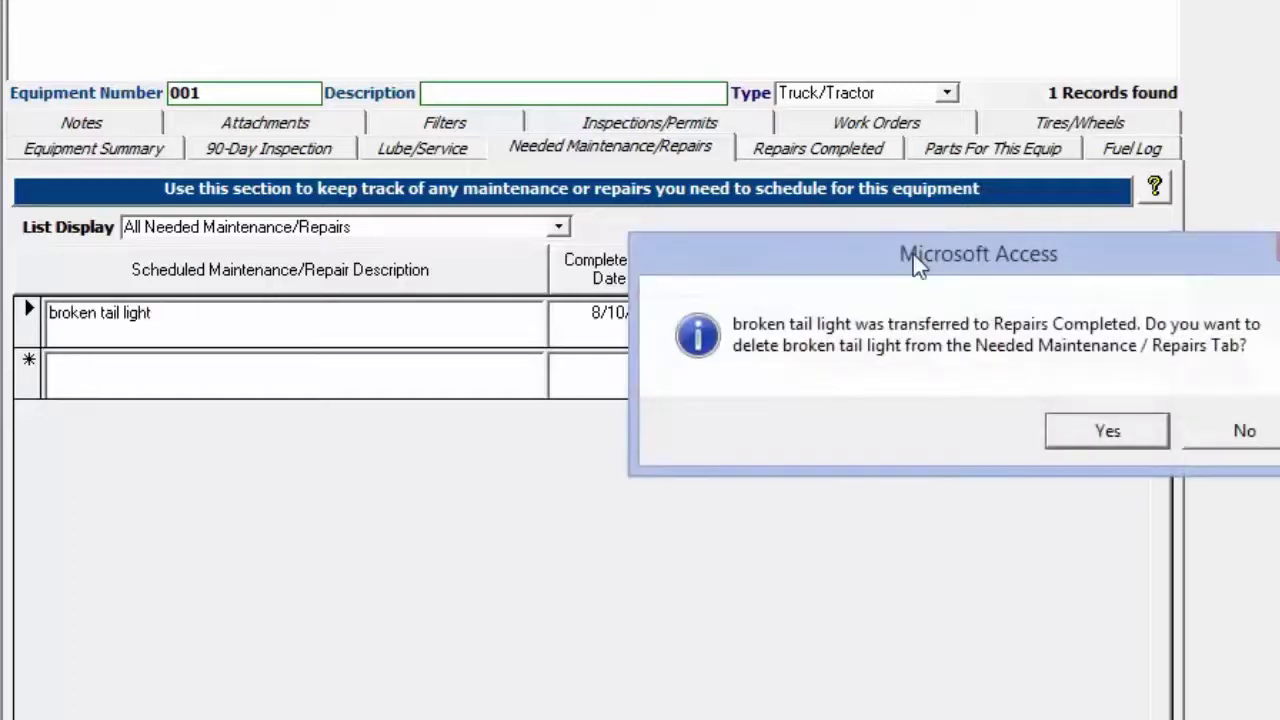
left_click_drag(913, 254, 677, 260)
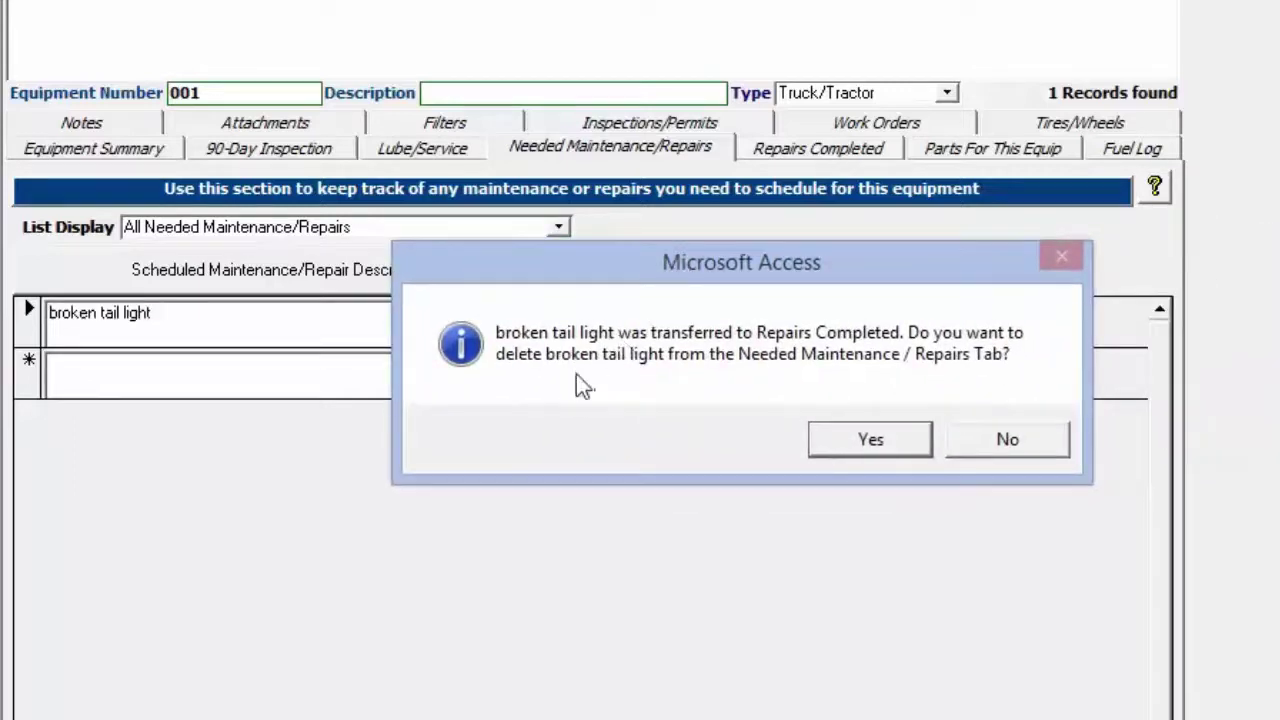
left_click_drag(576, 265, 479, 439)
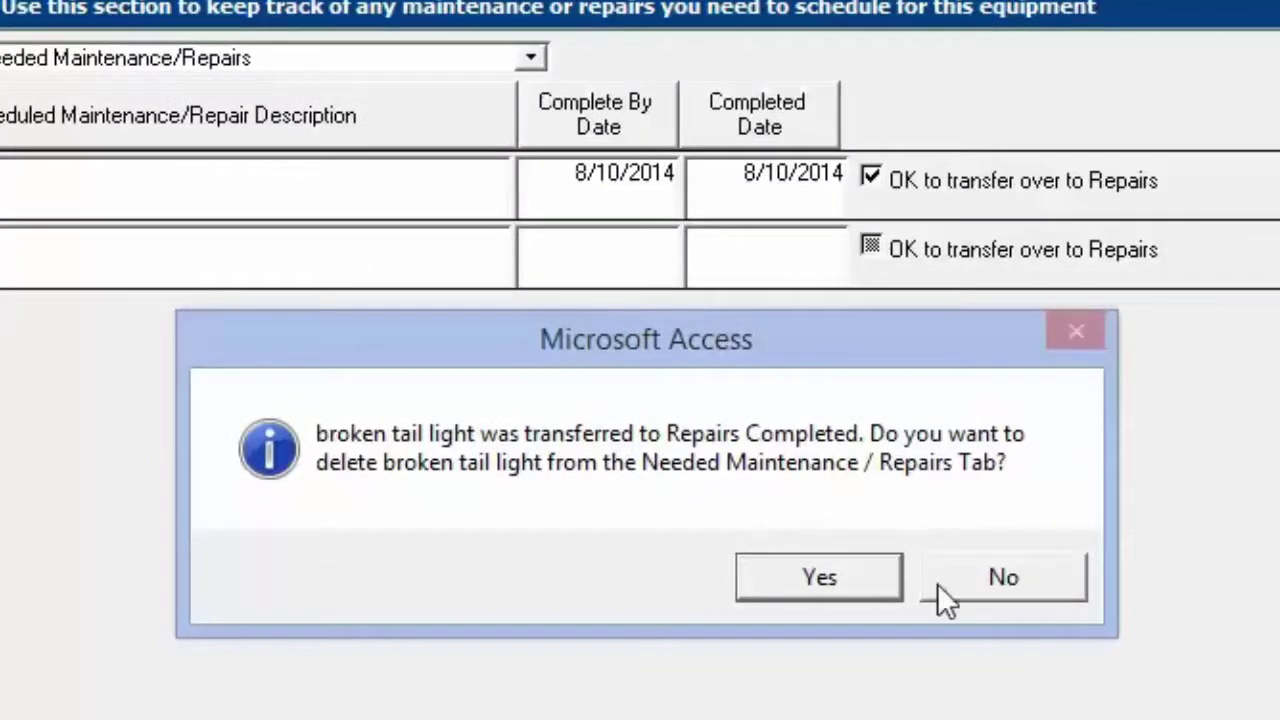
left_click(1003, 580)
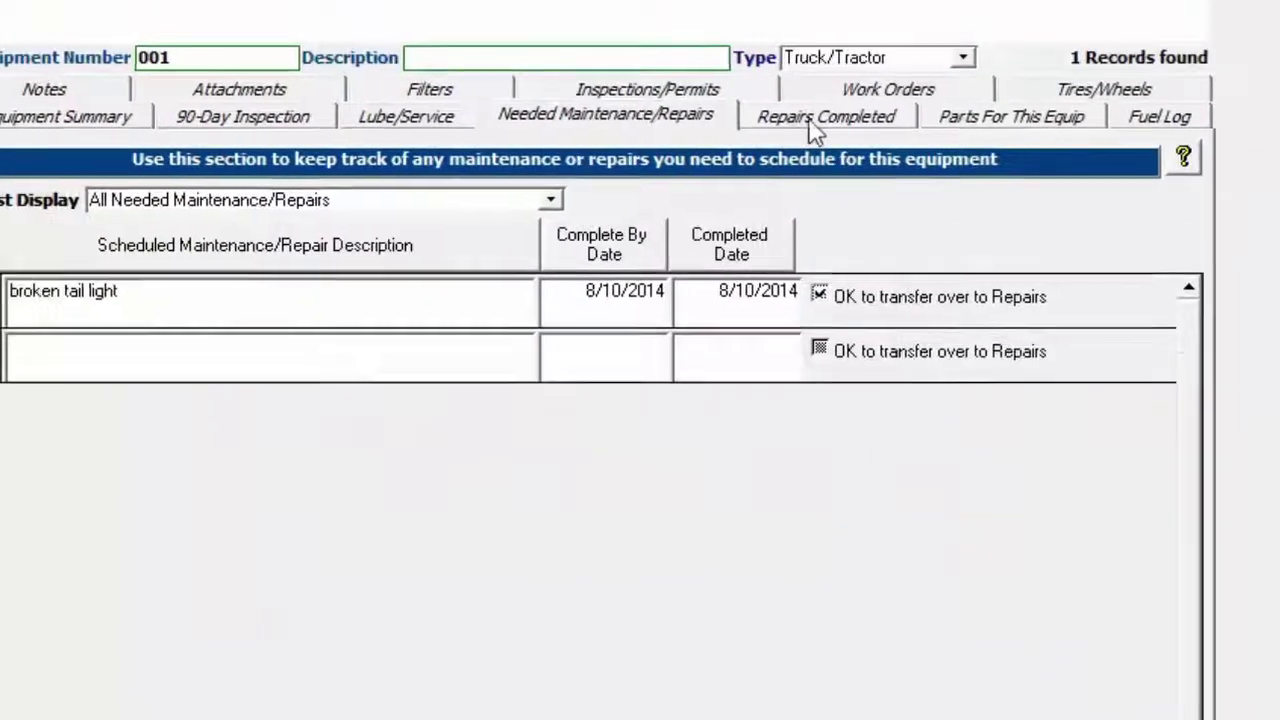
Record odometer 5000 on the completed broken tail light repair and update the current odometer.
left_click(826, 120)
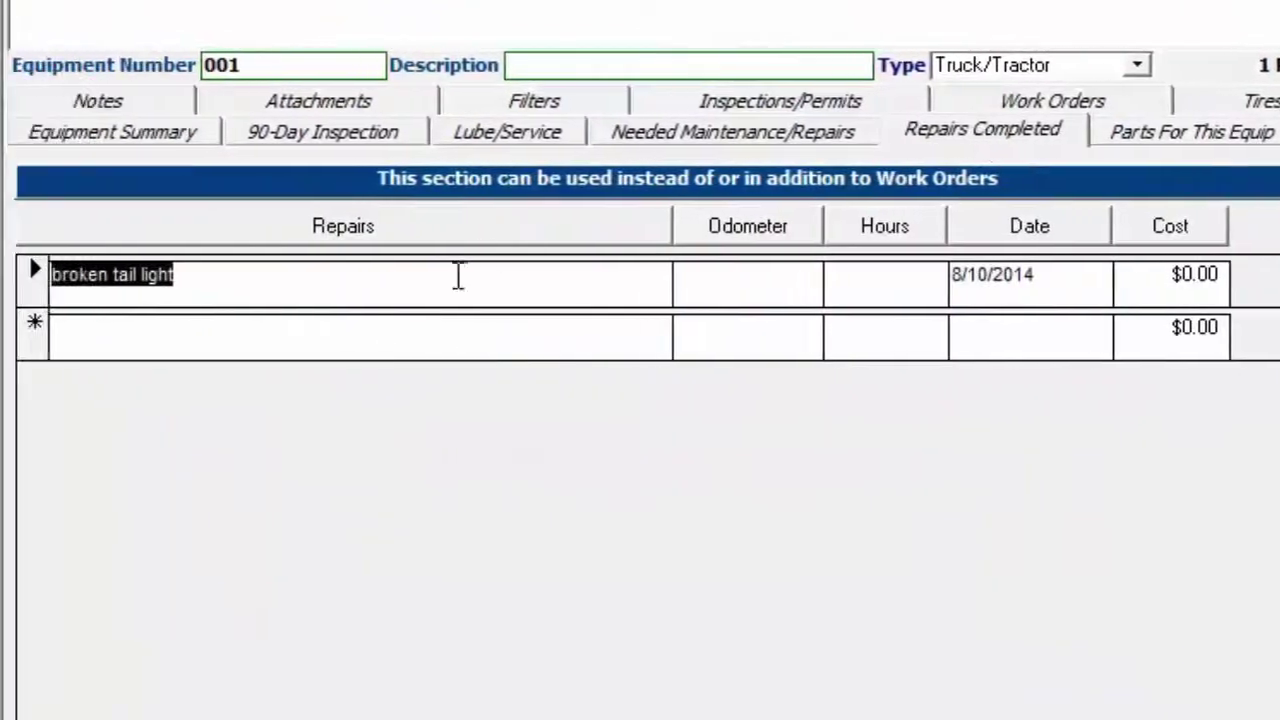
left_click(458, 277)
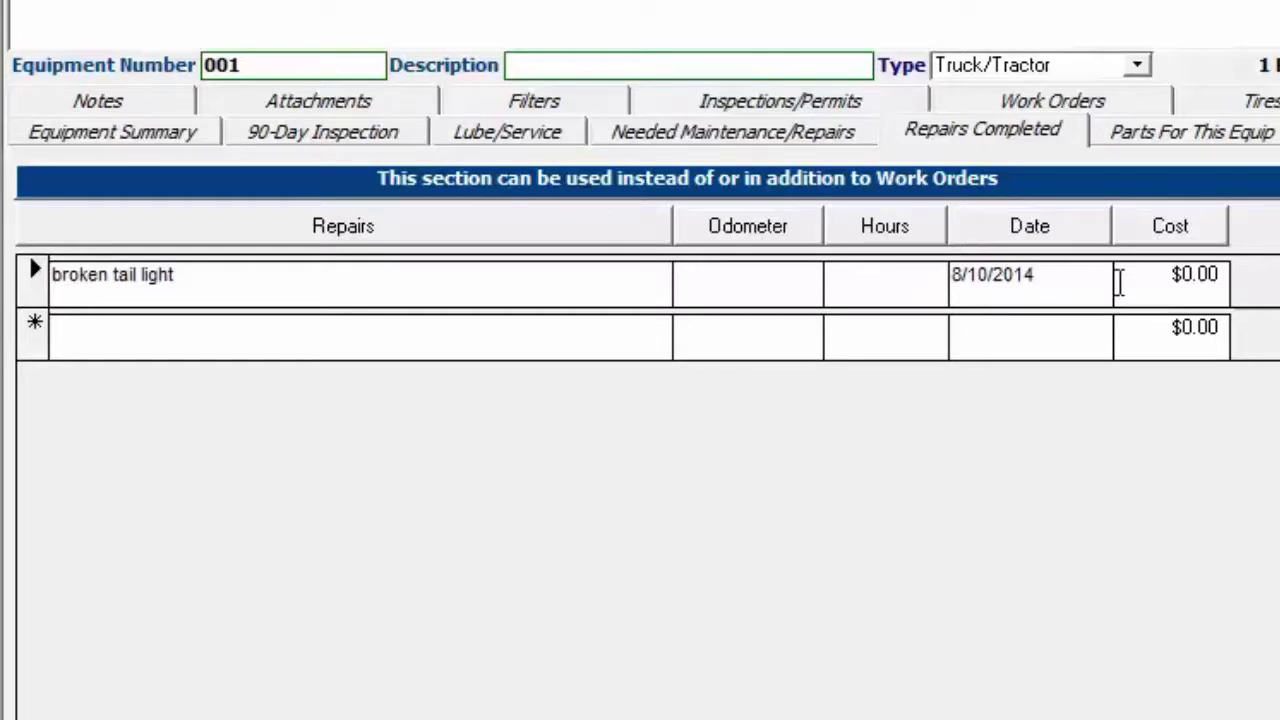
key("Tab")
key("Tab")
key("Tab")
left_click(788, 272)
type("5000")
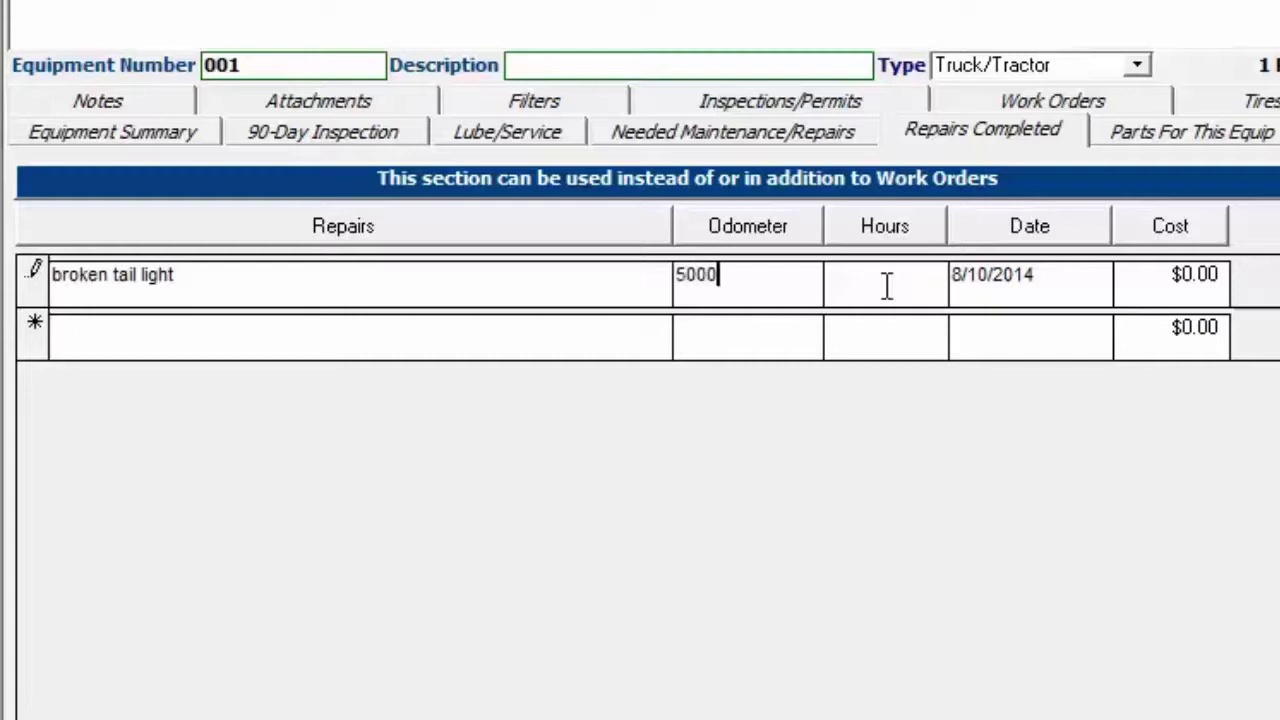
key("Tab")
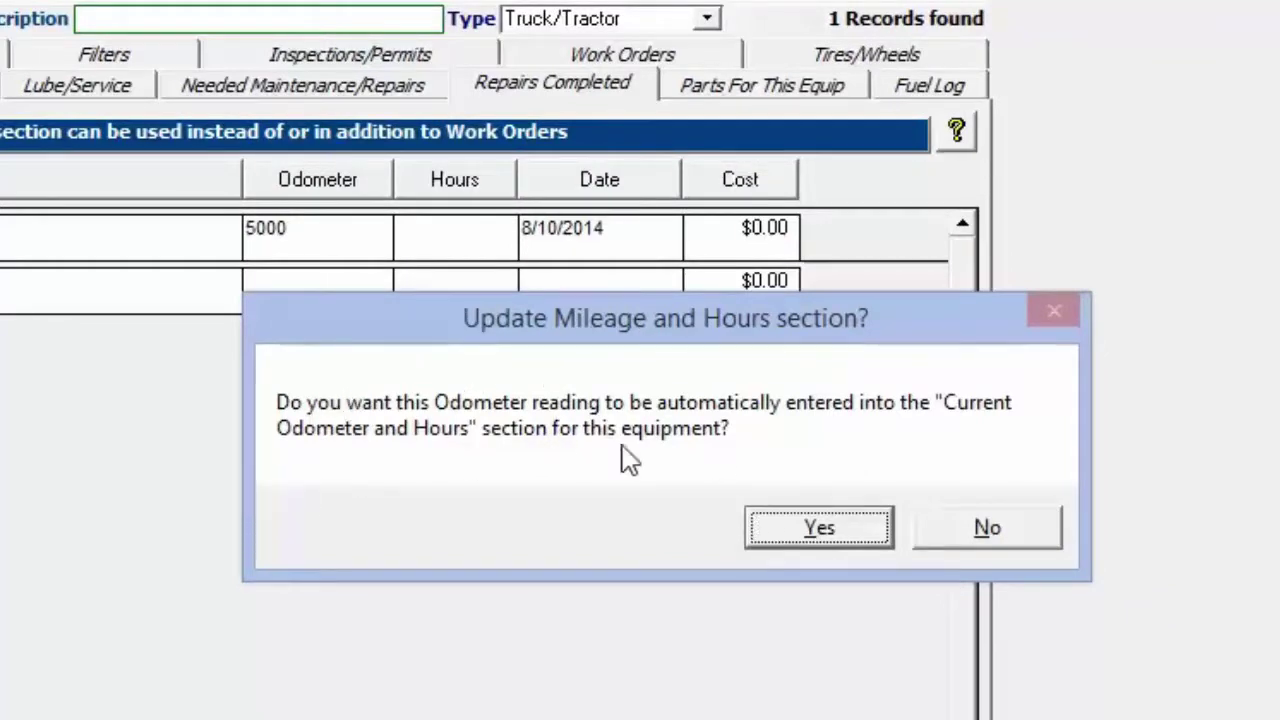
left_click(800, 535)
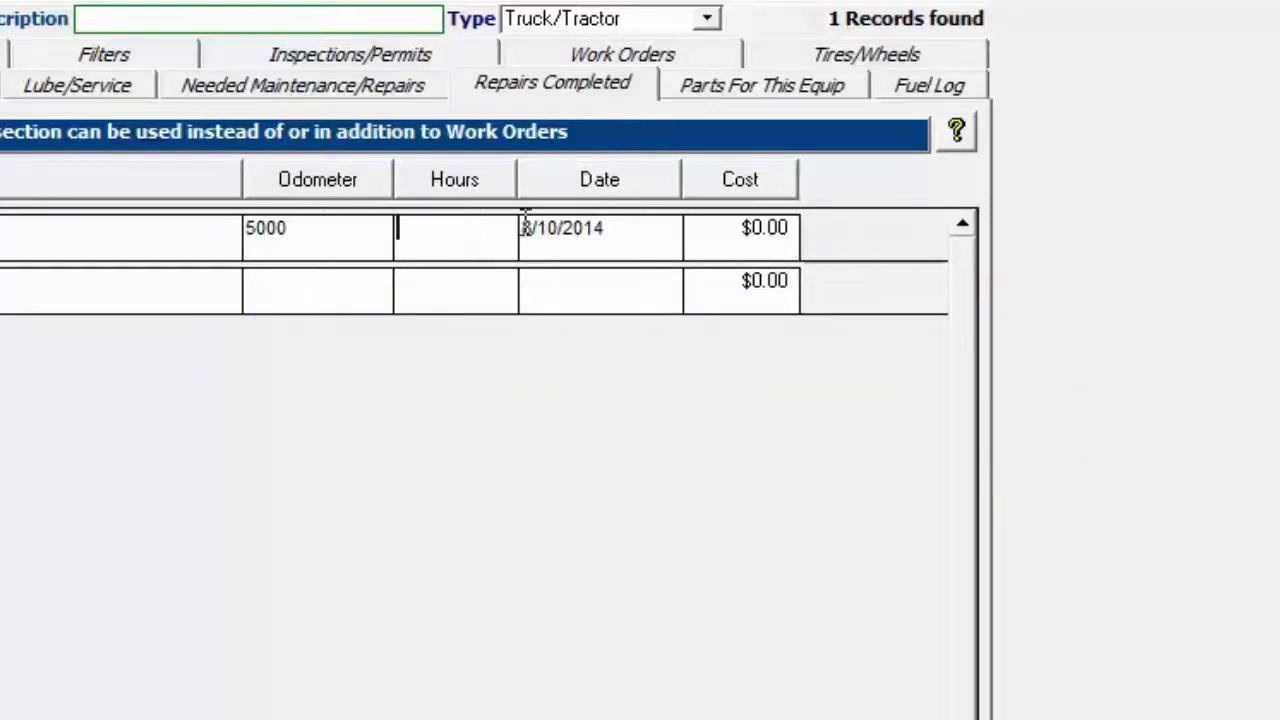
Enter a $55.00 repair cost and retype 'broken tail light' in the description.
left_click(712, 228)
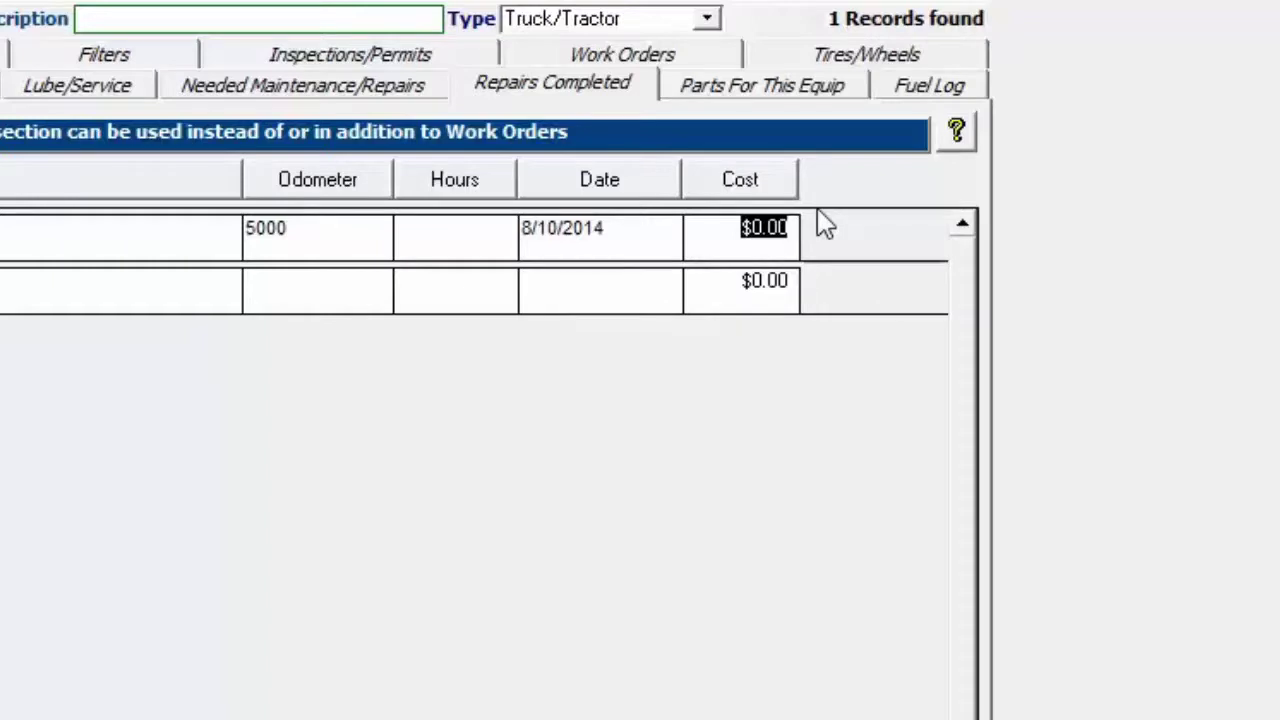
type("55")
key("Tab")
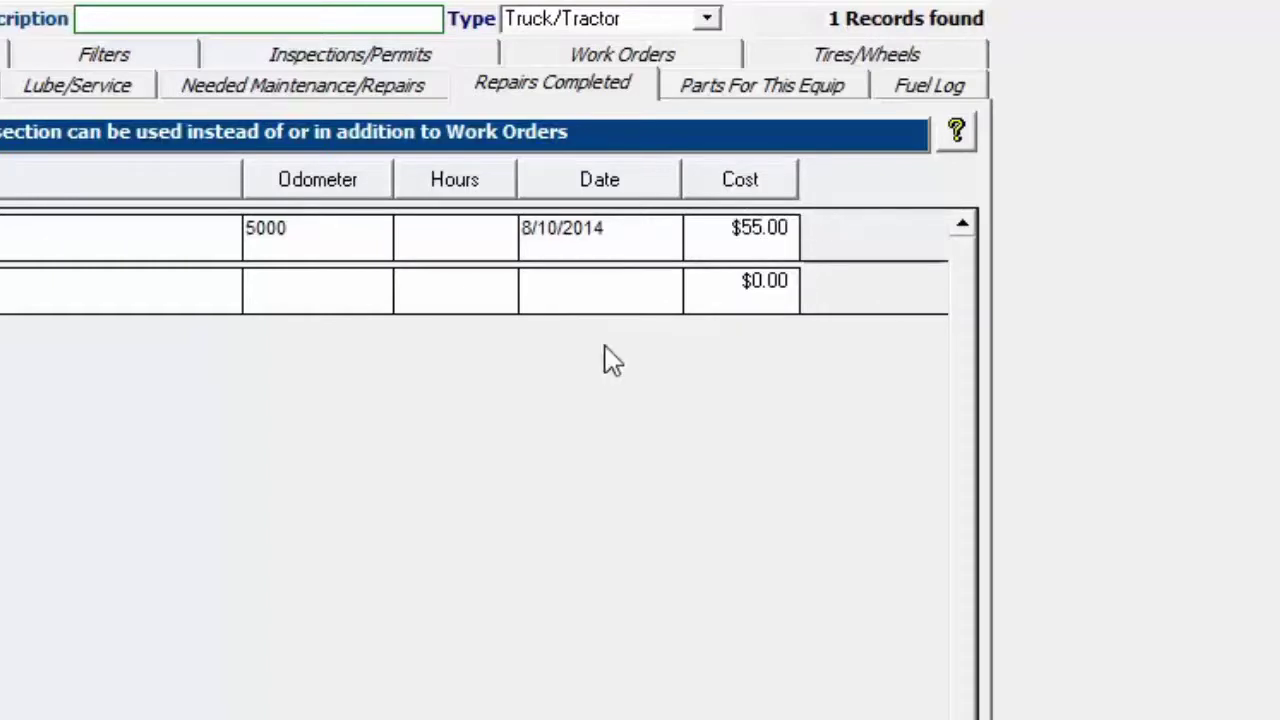
left_click(546, 270)
left_click(704, 281)
left_click(42, 249)
type("broken tail light")
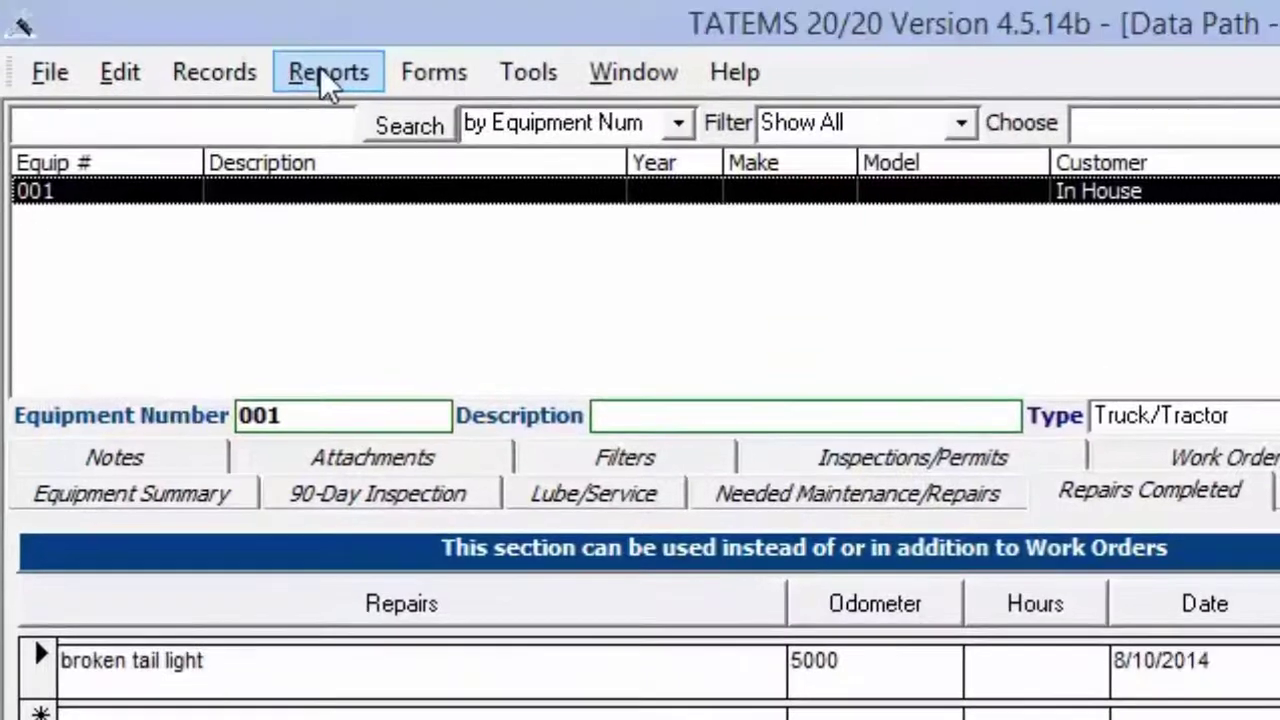
left_click(322, 70)
mouse_move(340, 165)
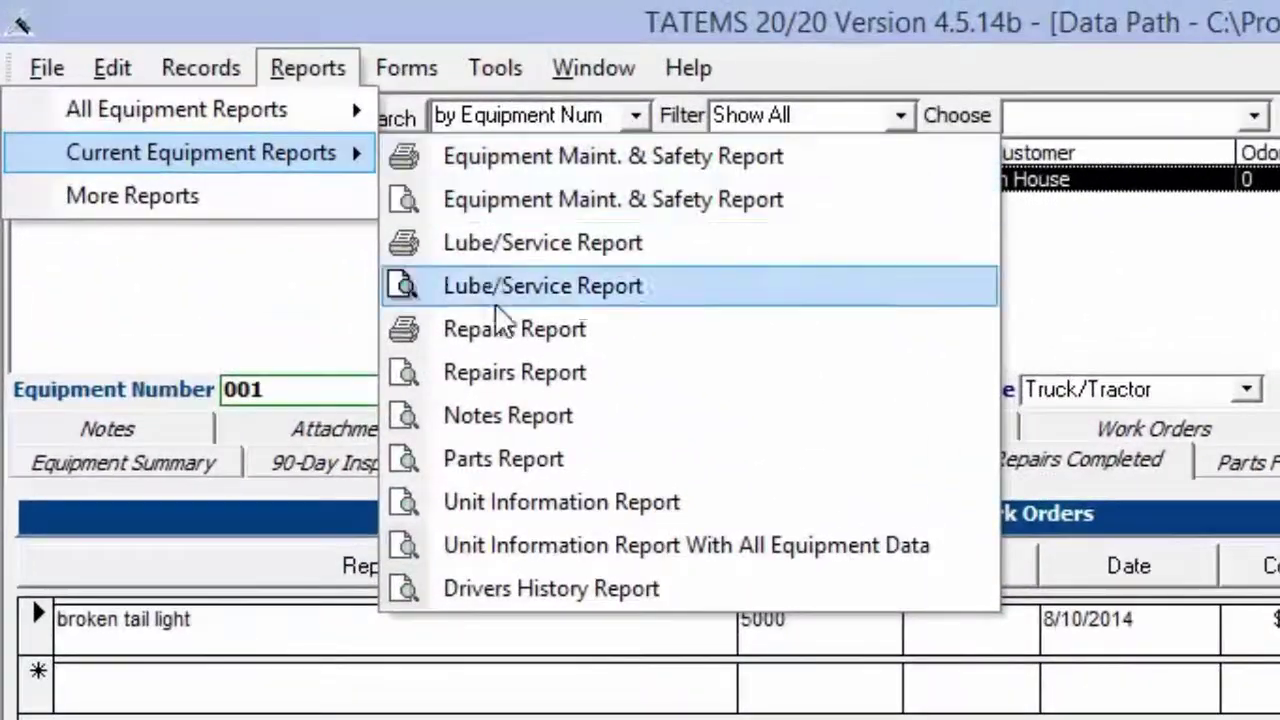
left_click(522, 376)
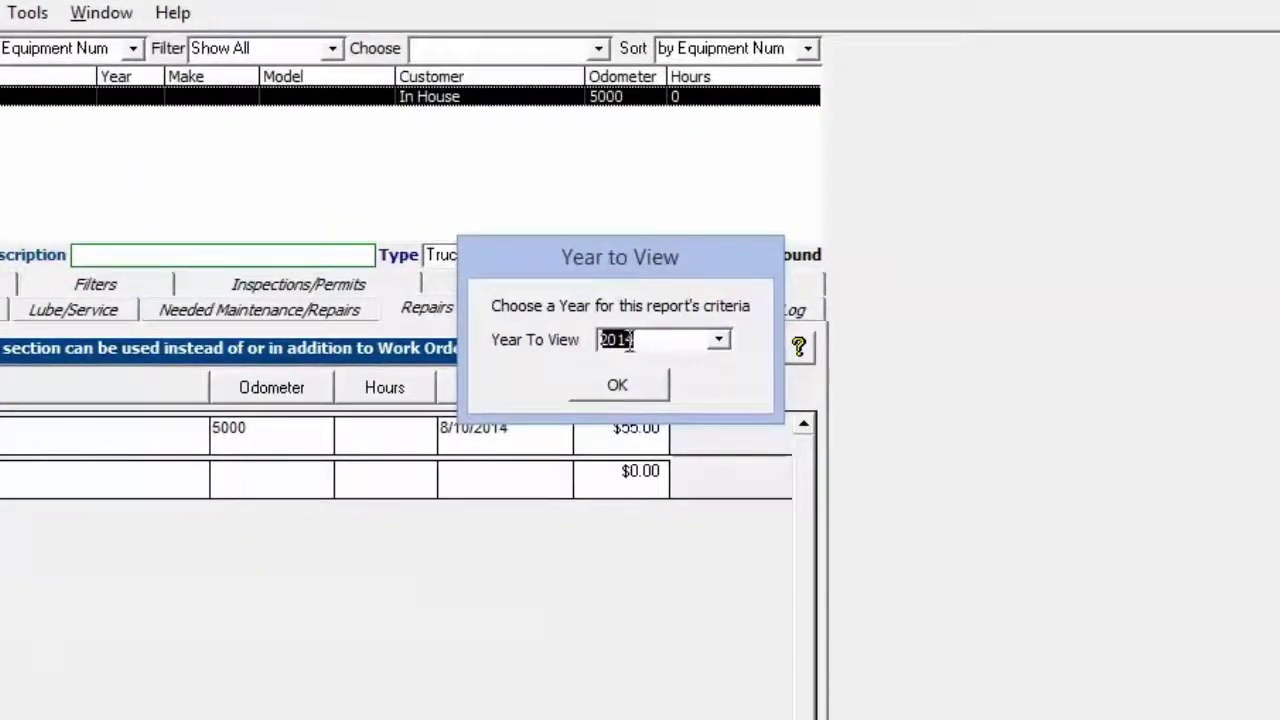
left_click_drag(655, 265, 561, 280)
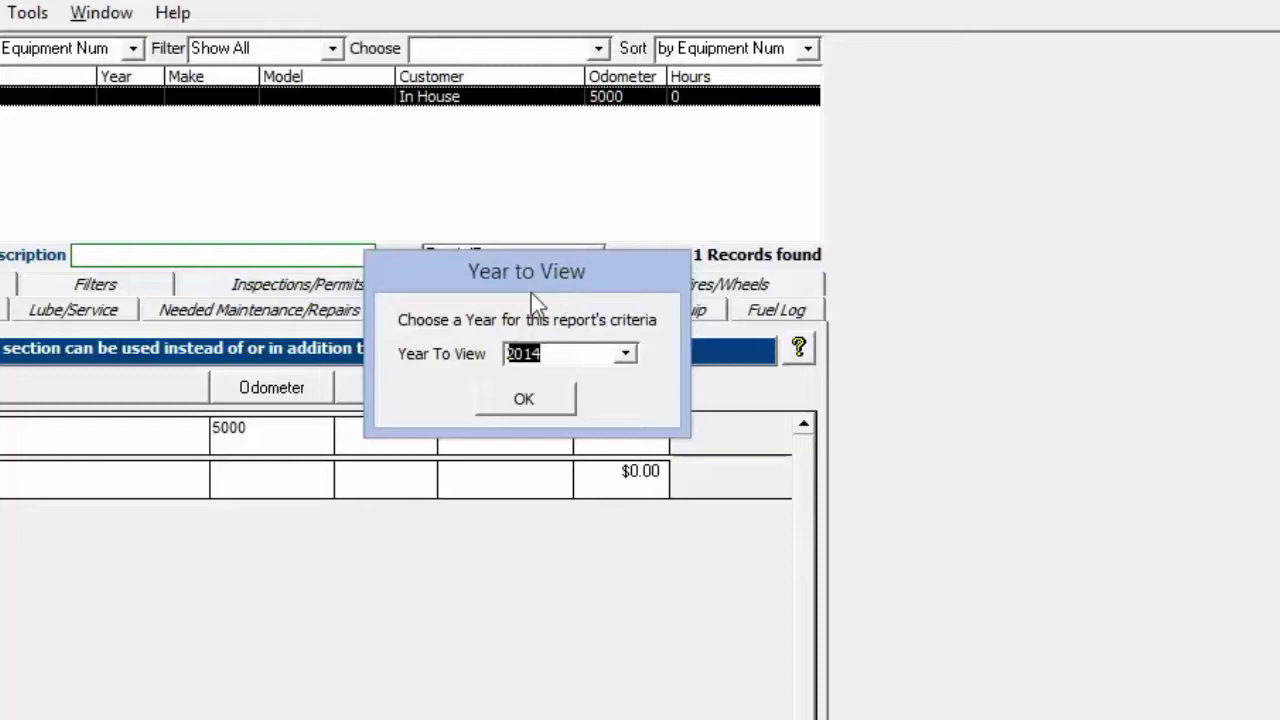
left_click(529, 402)
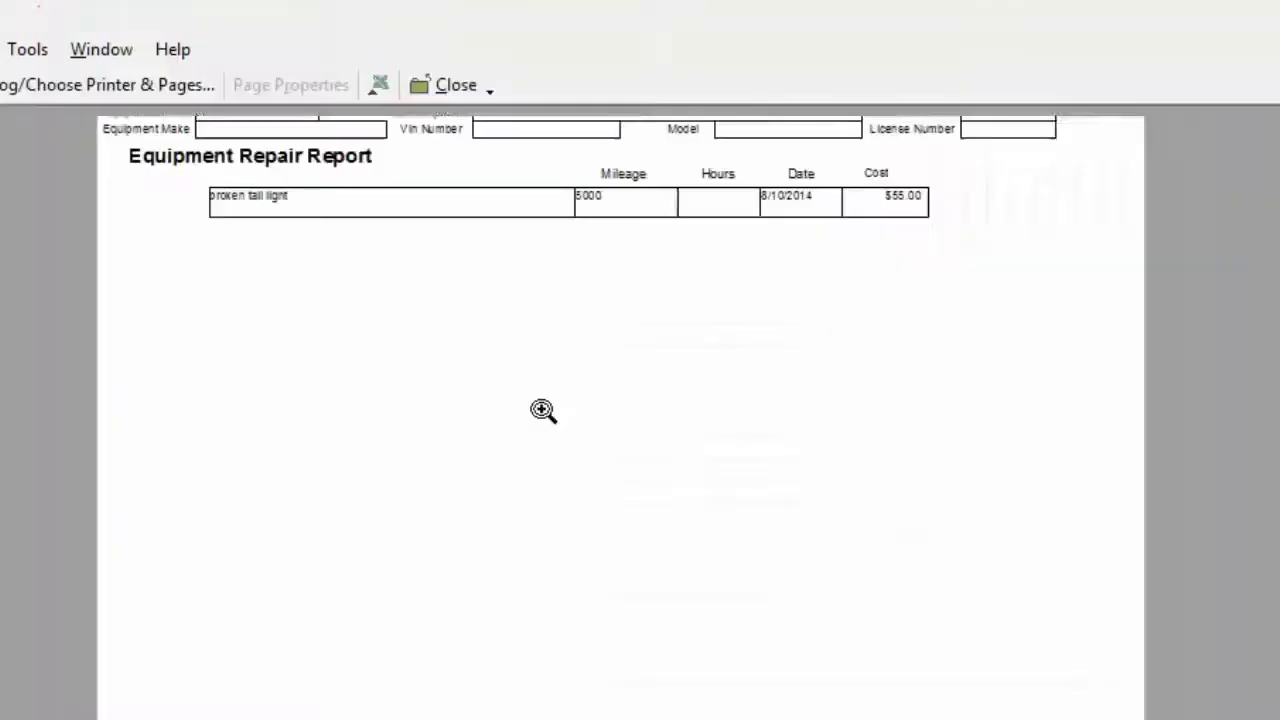
left_click(585, 220)
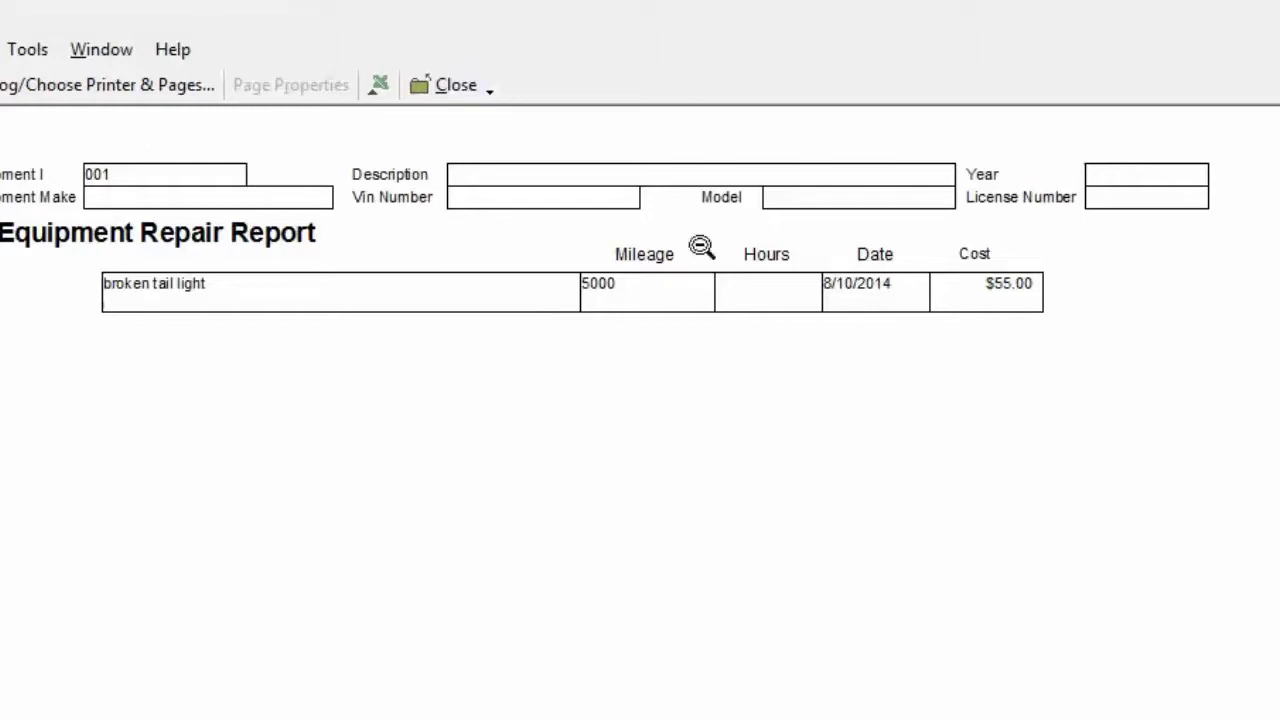
left_click(440, 88)
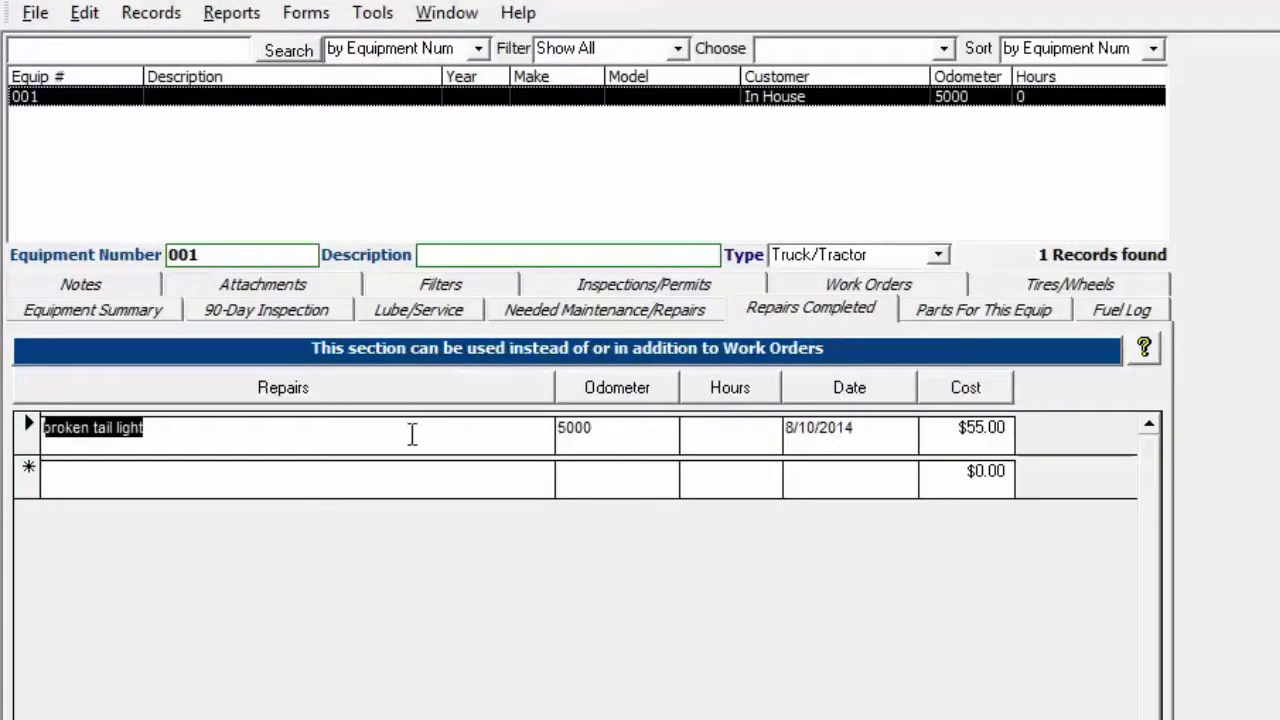
In More Reports, choose the Repairs Completed type and the Repairs Completed Grouped by Equipment report.
left_click(251, 13)
left_click(177, 123)
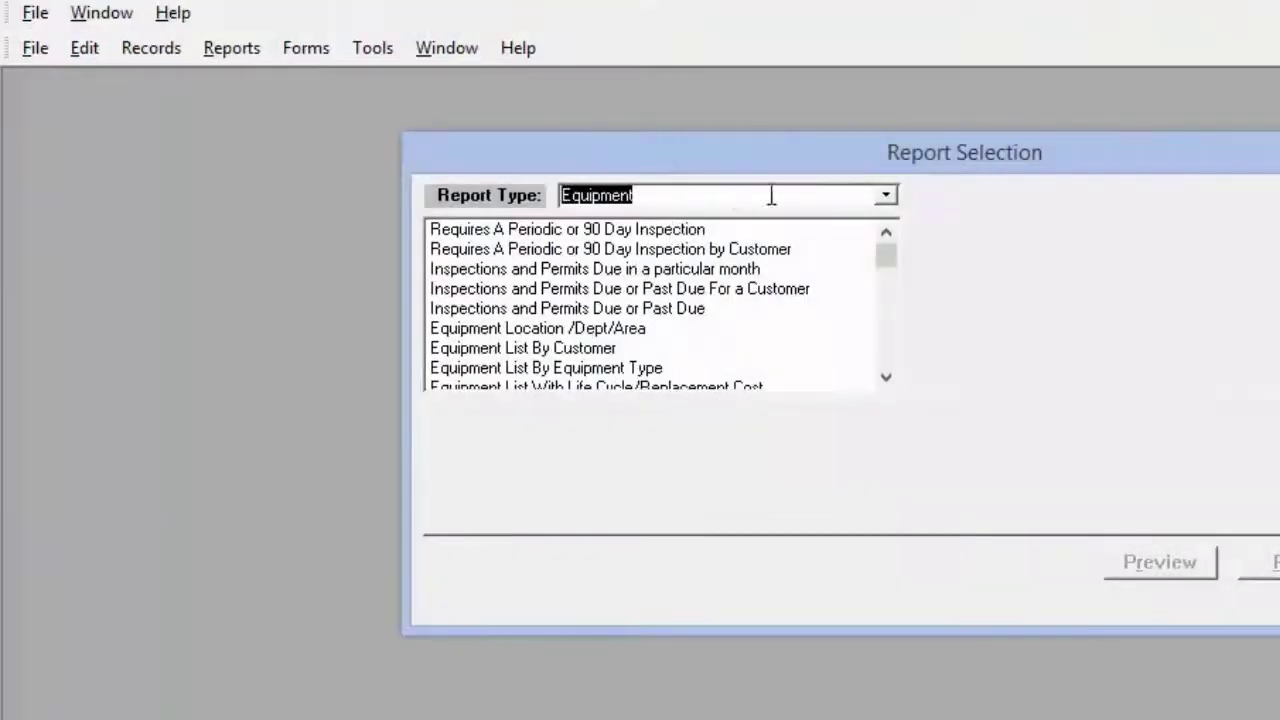
left_click(885, 198)
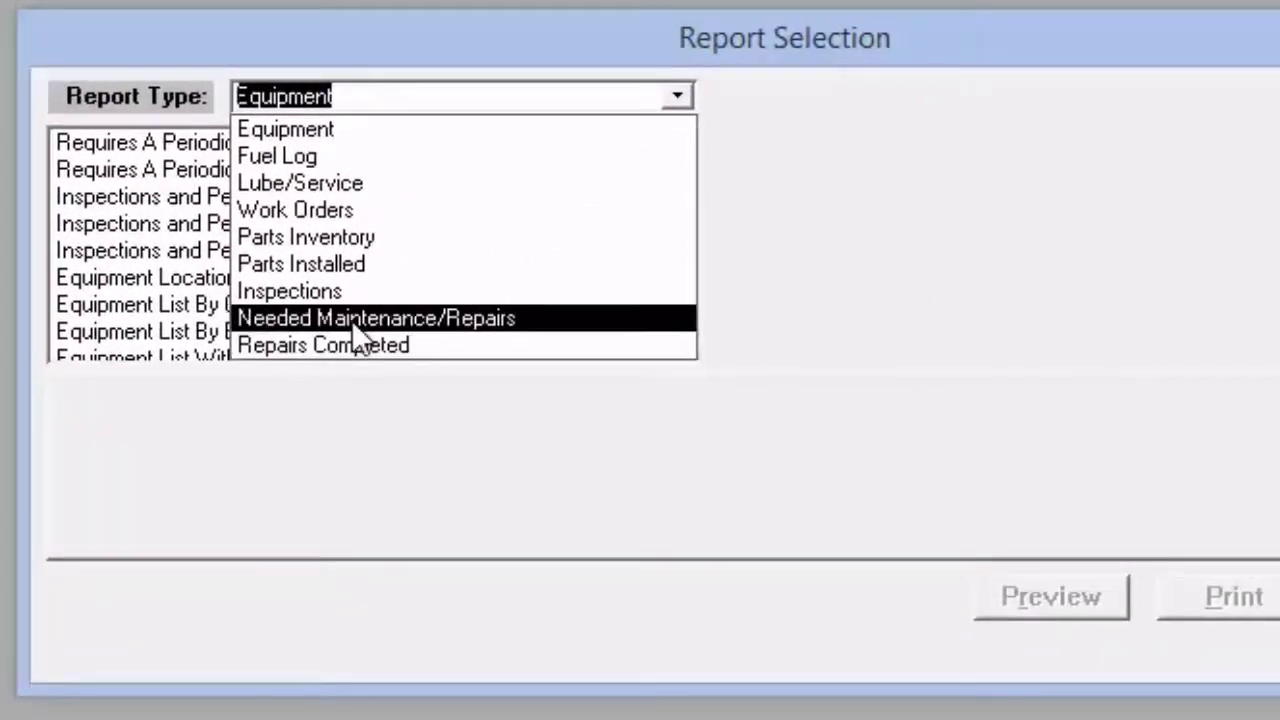
left_click(345, 318)
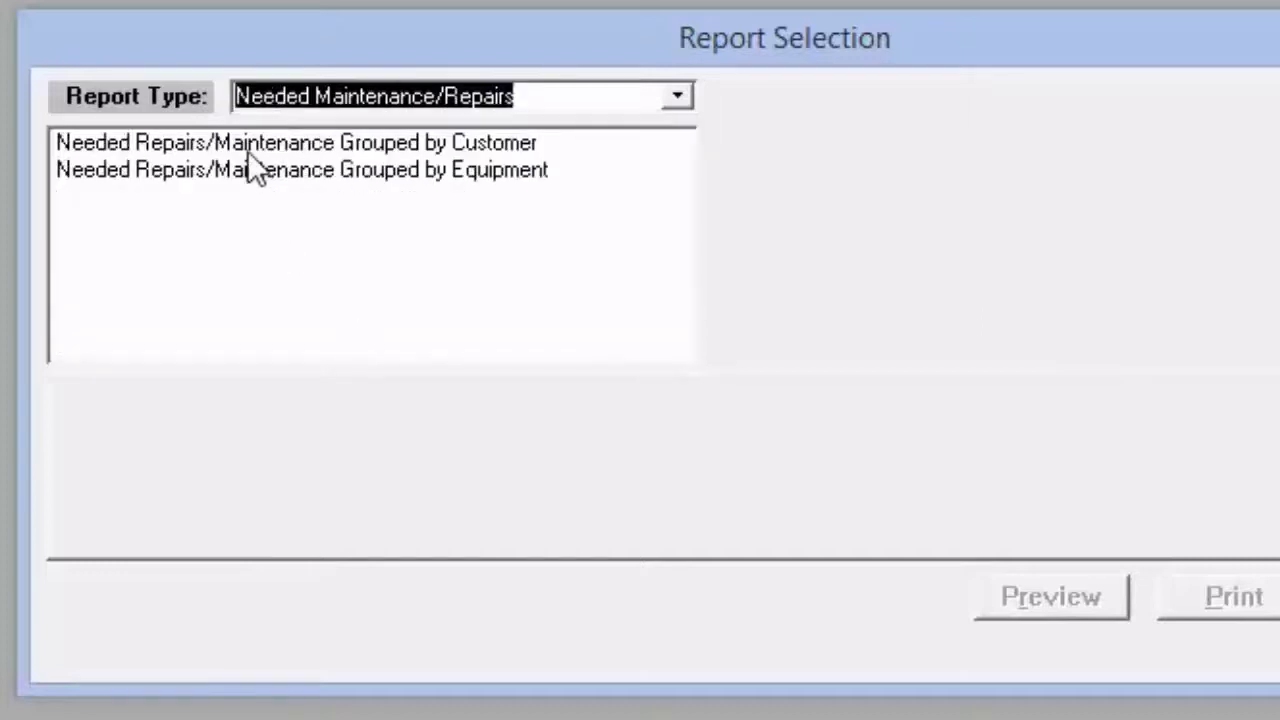
left_click(250, 170)
left_click(677, 96)
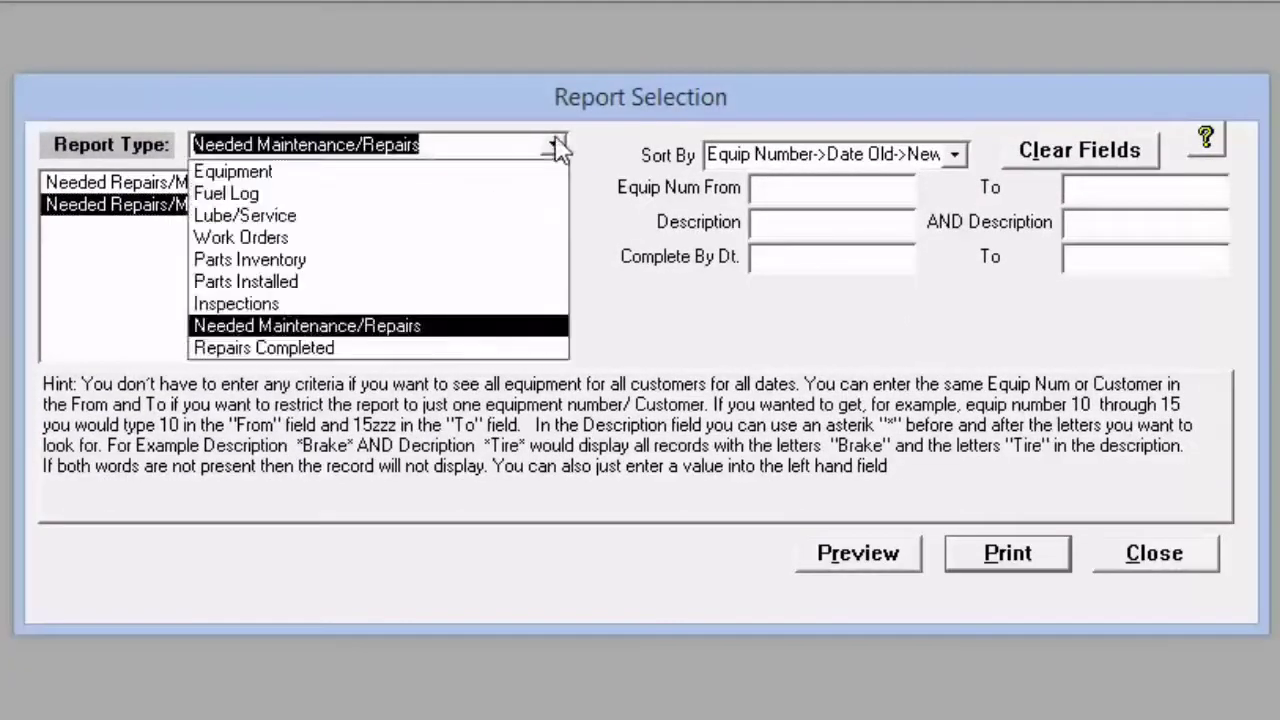
left_click(298, 348)
left_click(288, 186)
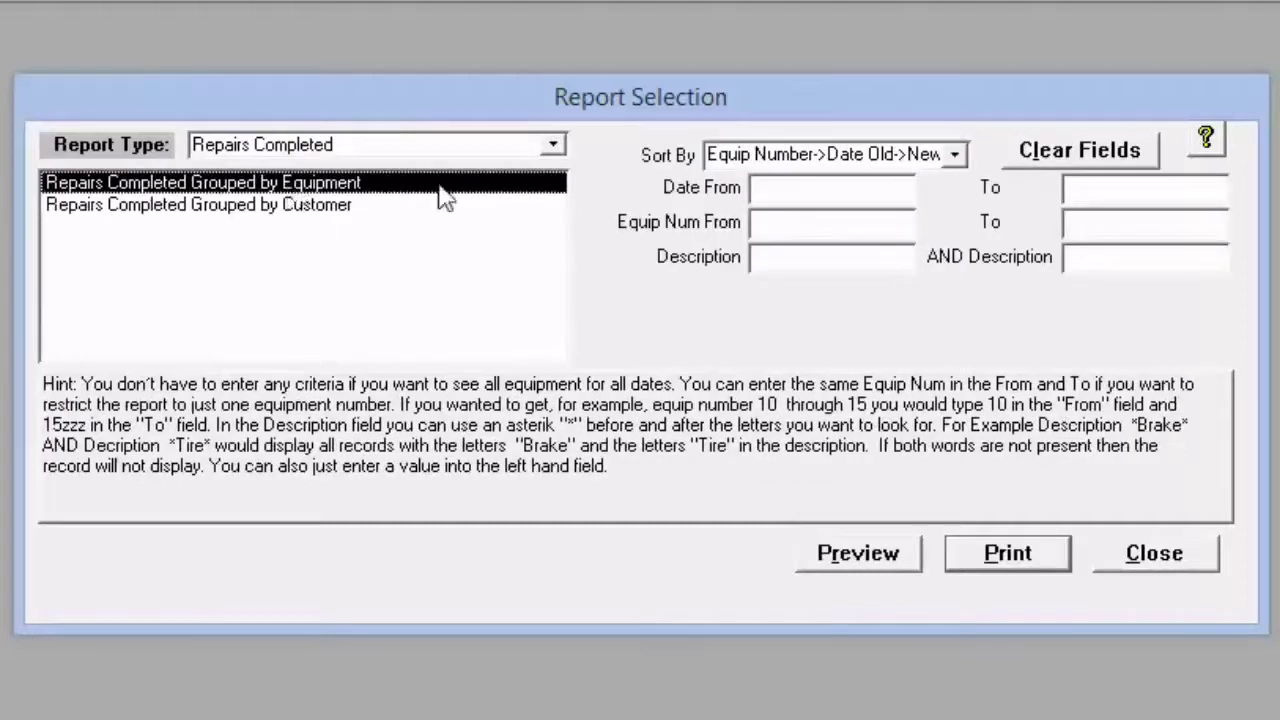
left_click(793, 195)
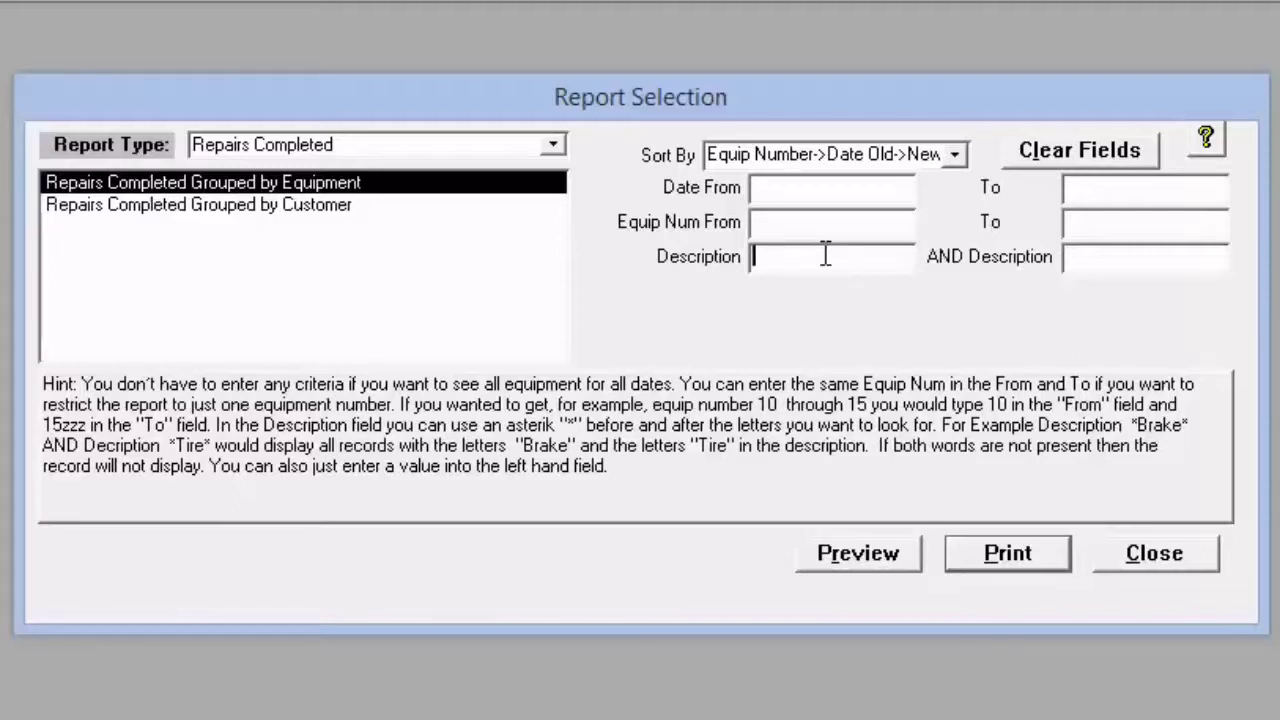
Preview with a mistyped description filter, dismiss No Records, then preview the report unfiltered.
type("brahe")
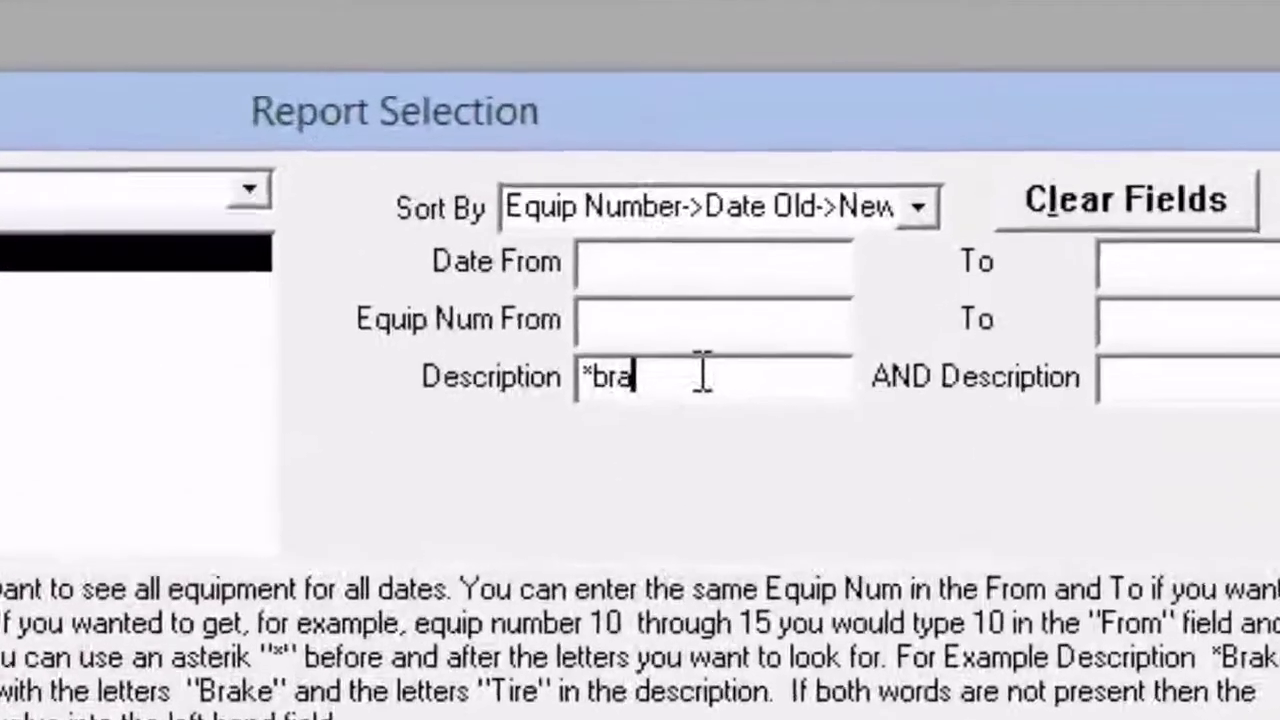
key("BackSpace")
key("BackSpace")
type("ke")
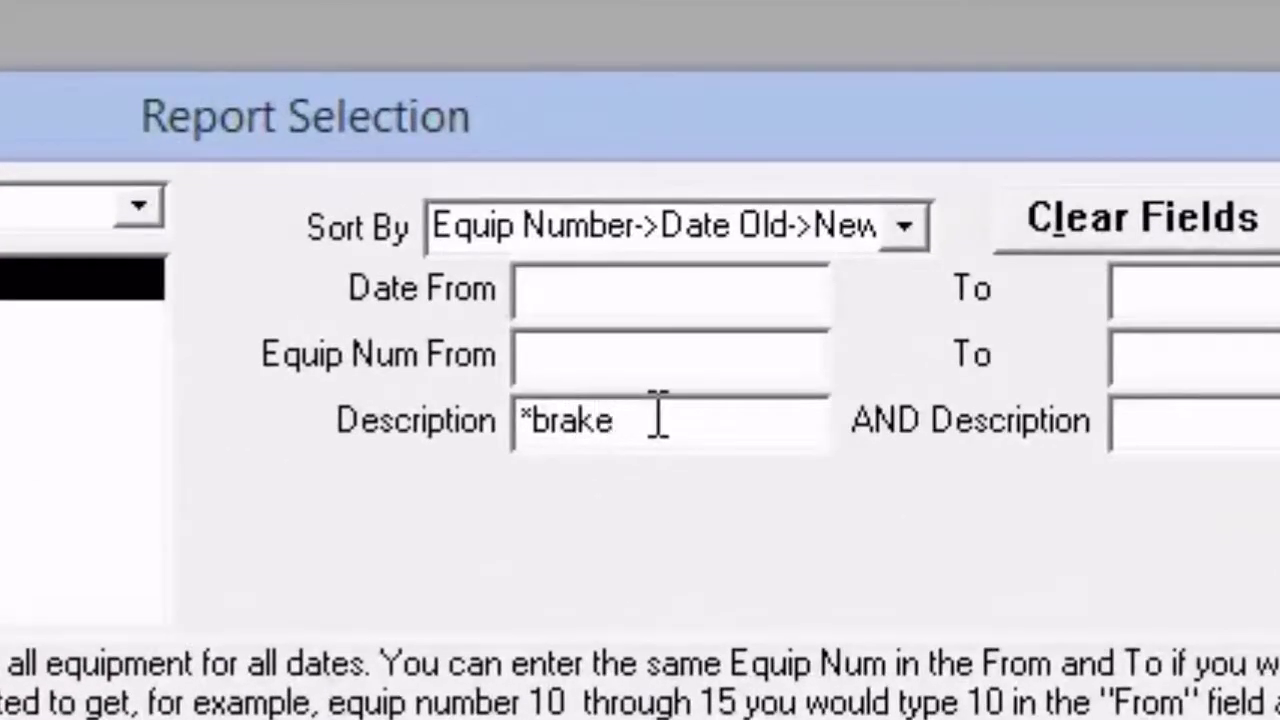
type("*")
left_click(1257, 415)
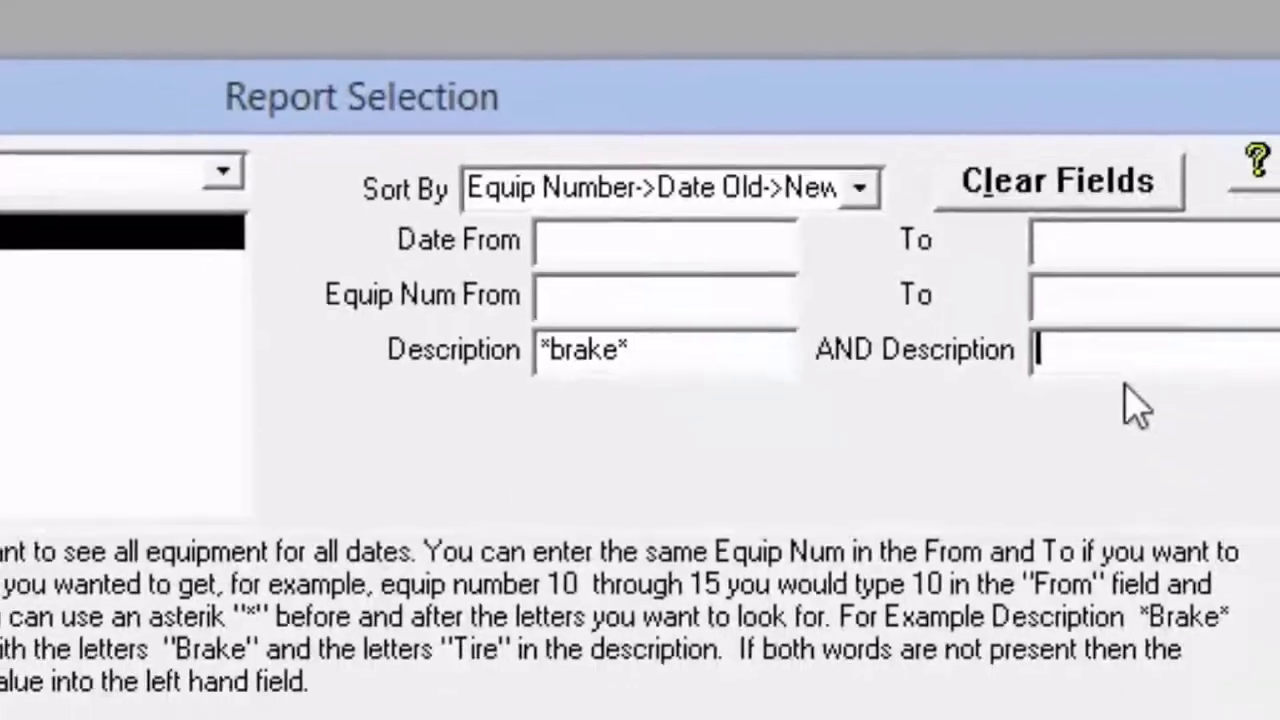
left_click(688, 627)
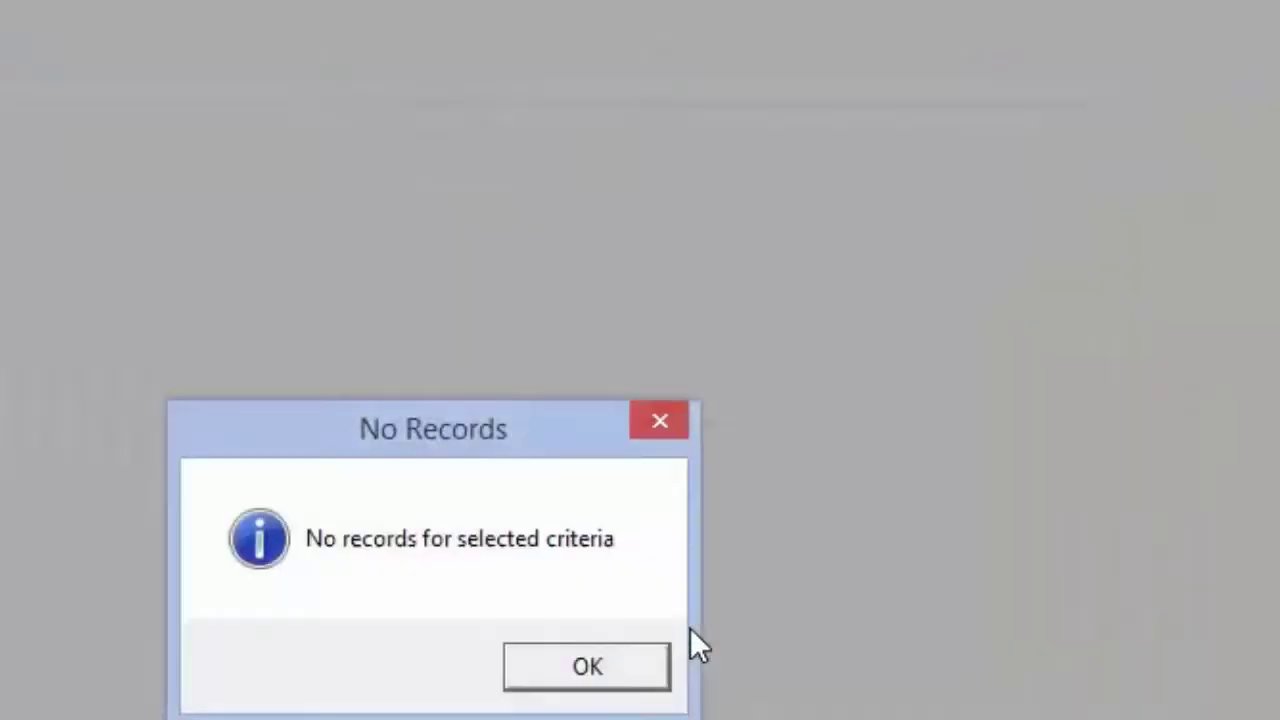
left_click(580, 686)
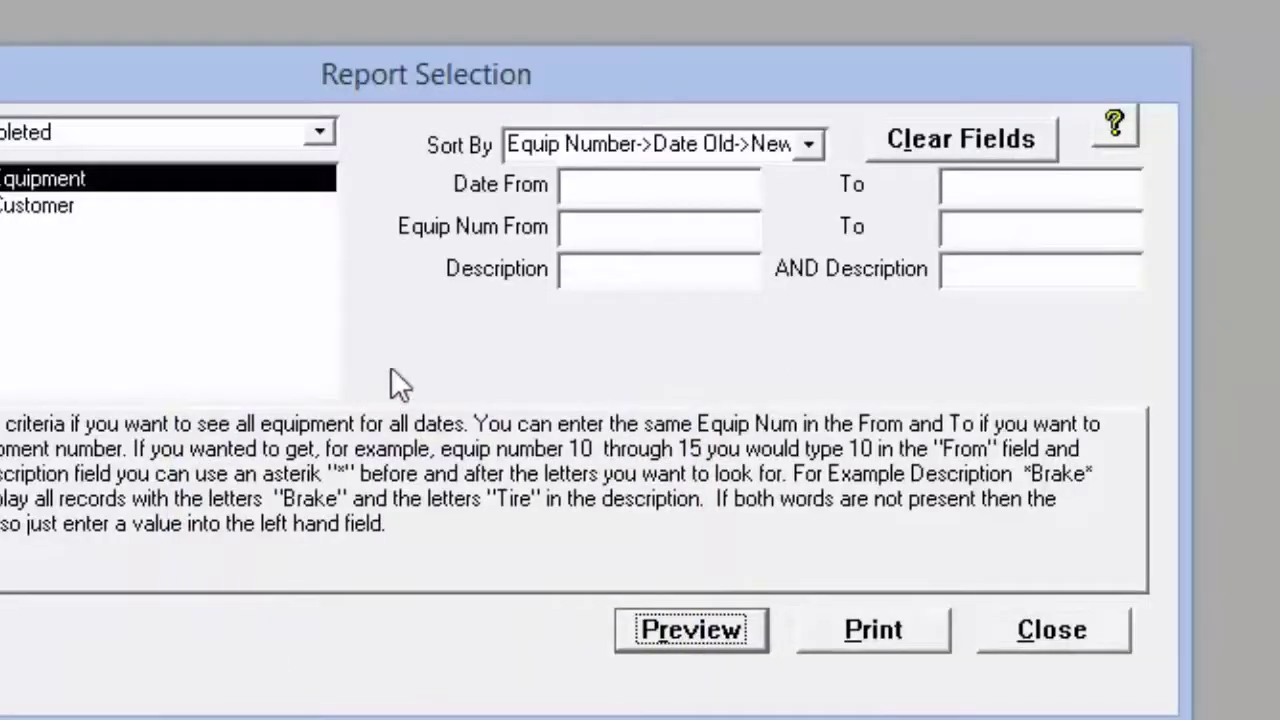
left_click(577, 277)
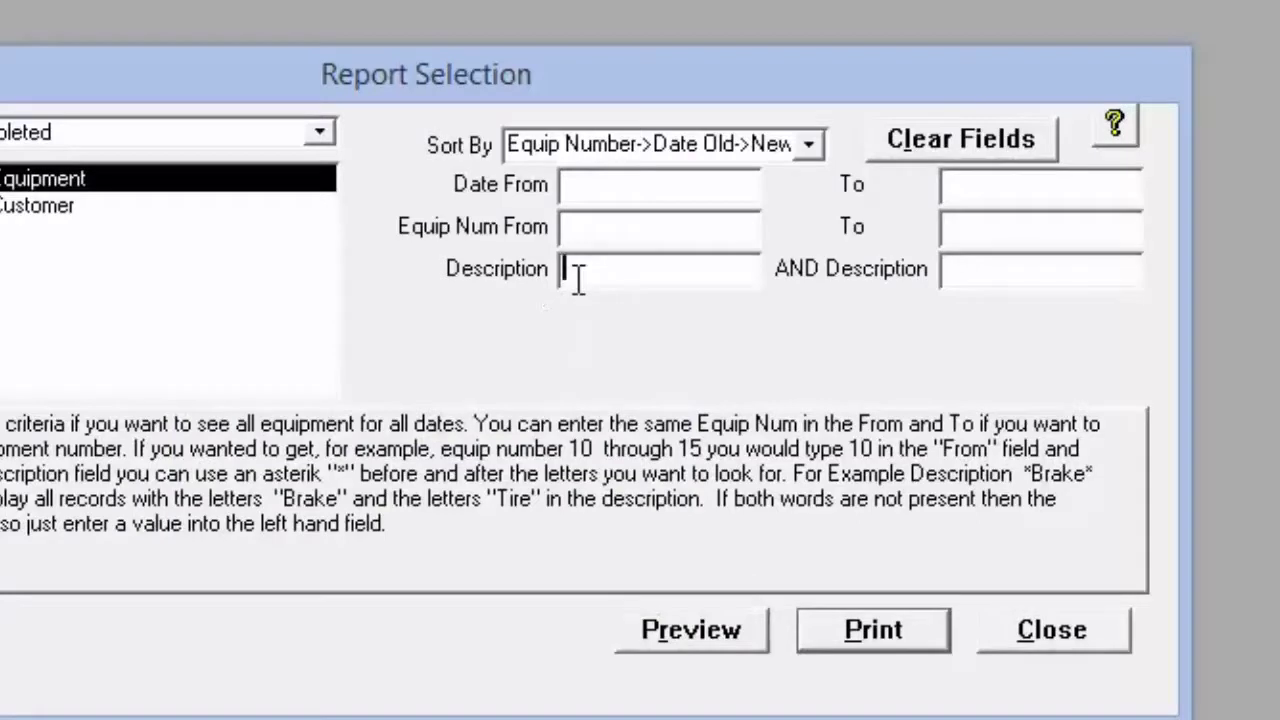
left_click(722, 620)
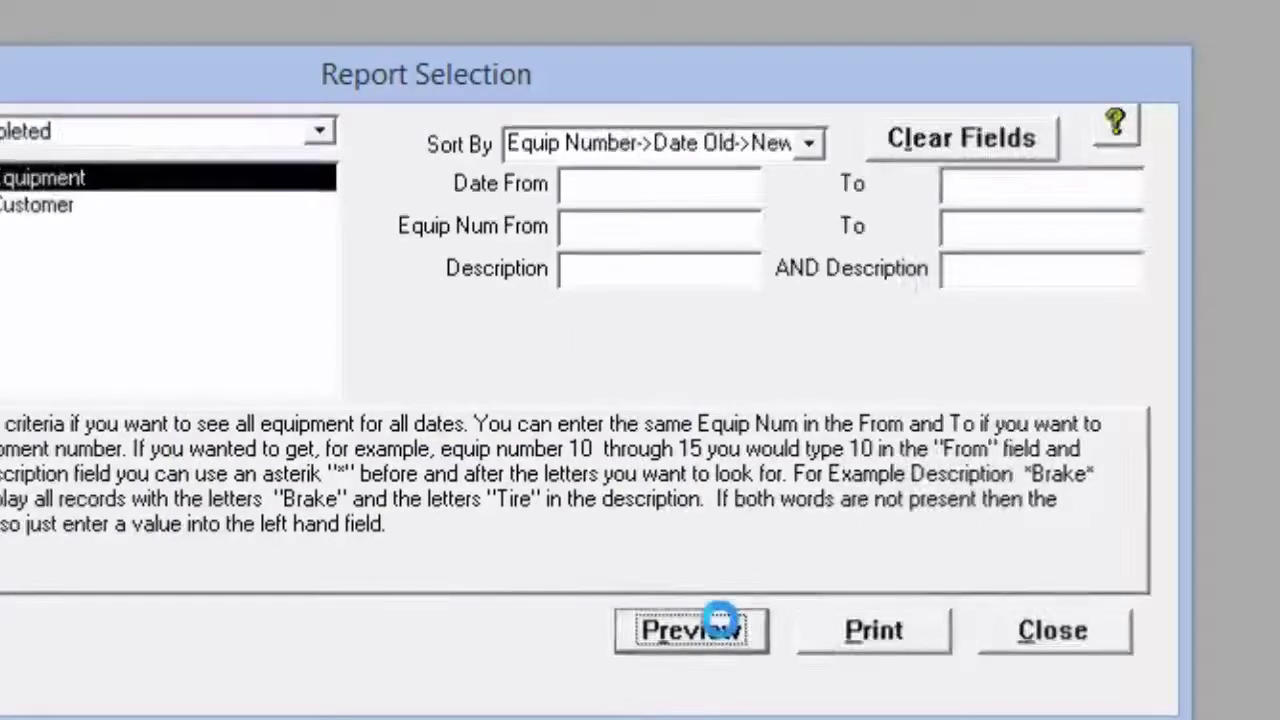
left_click(366, 338)
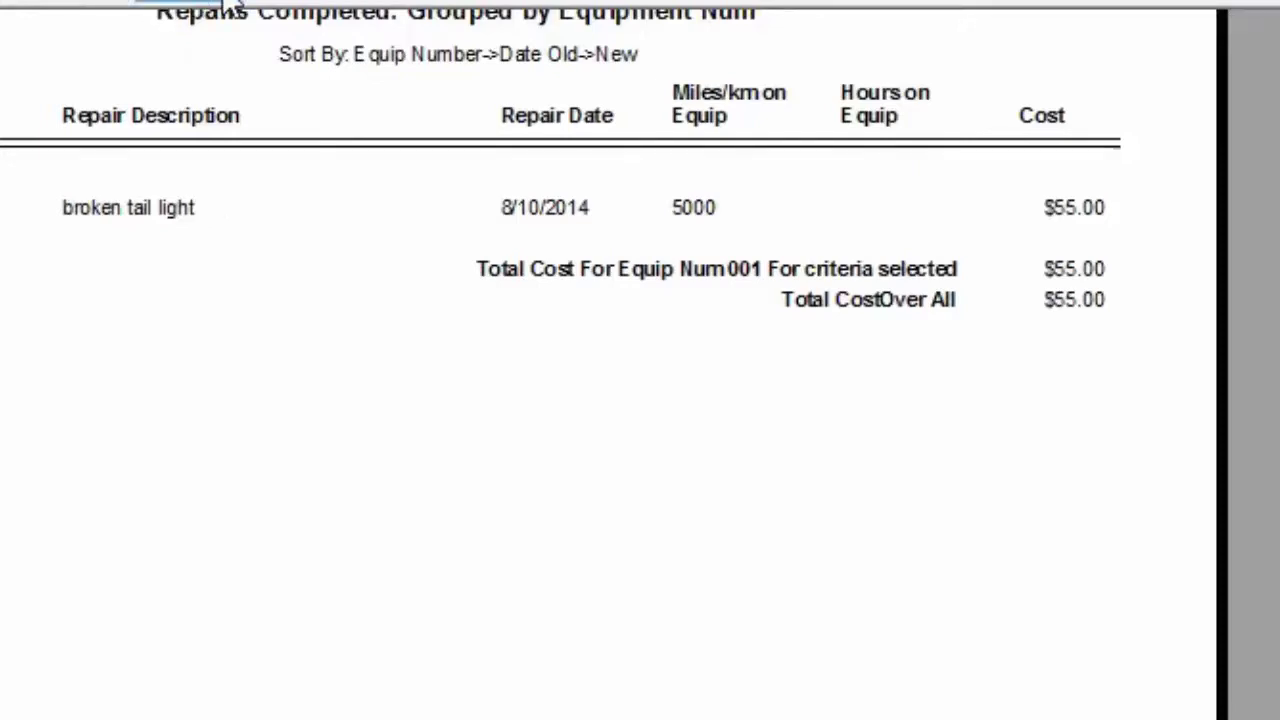
left_click(200, 6)
Filter Description on *light* and preview the report listing broken tail light at $55.00.
left_click(625, 270)
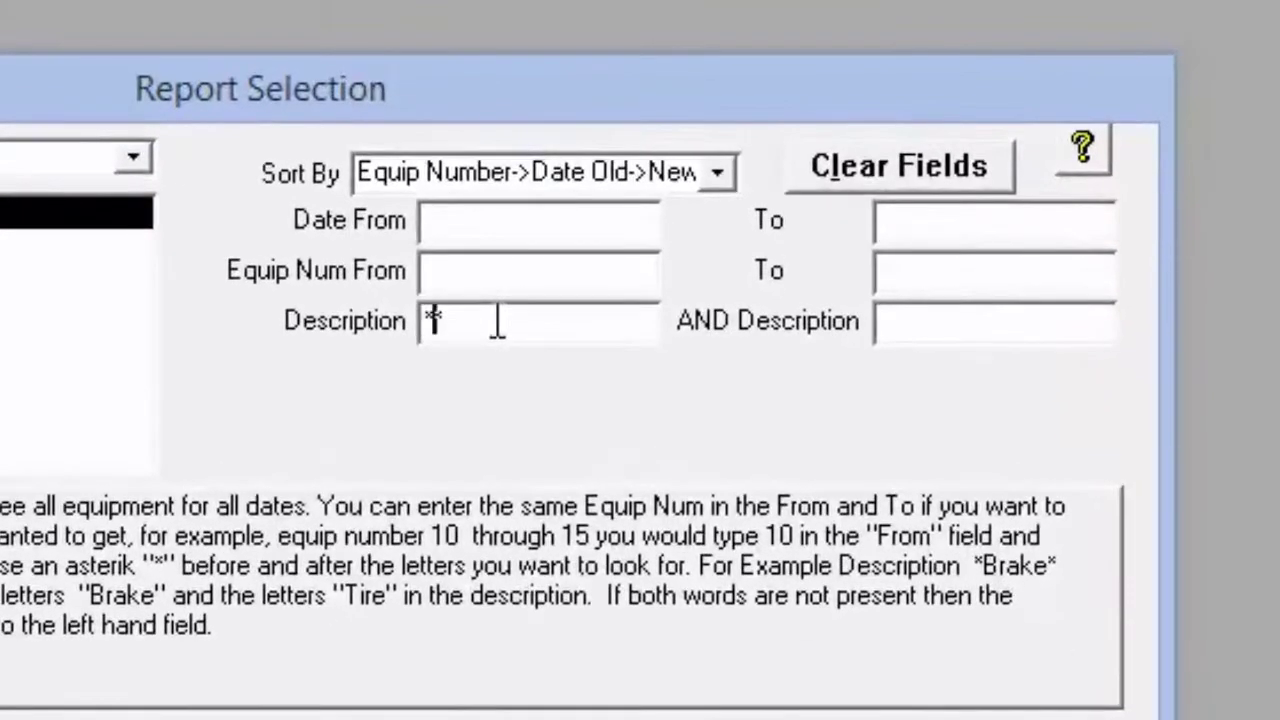
type("light*")
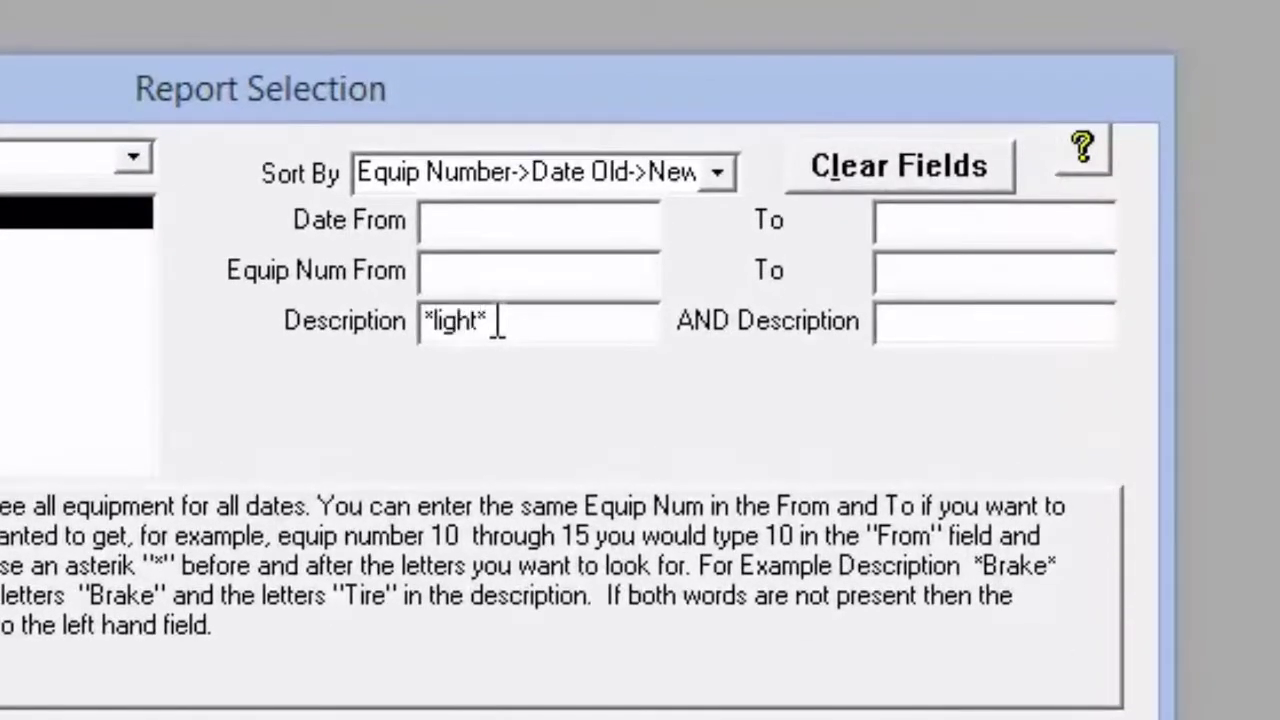
key("BackSpace")
left_click(674, 665)
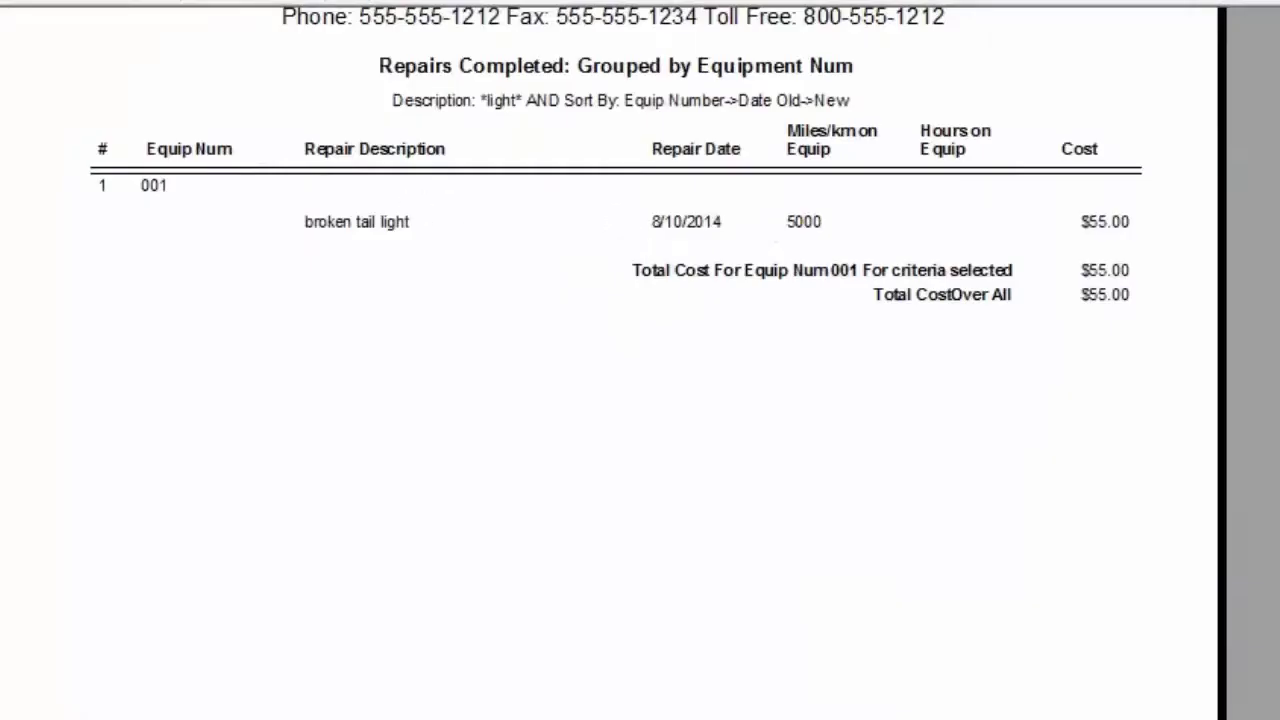
left_click(455, 4)
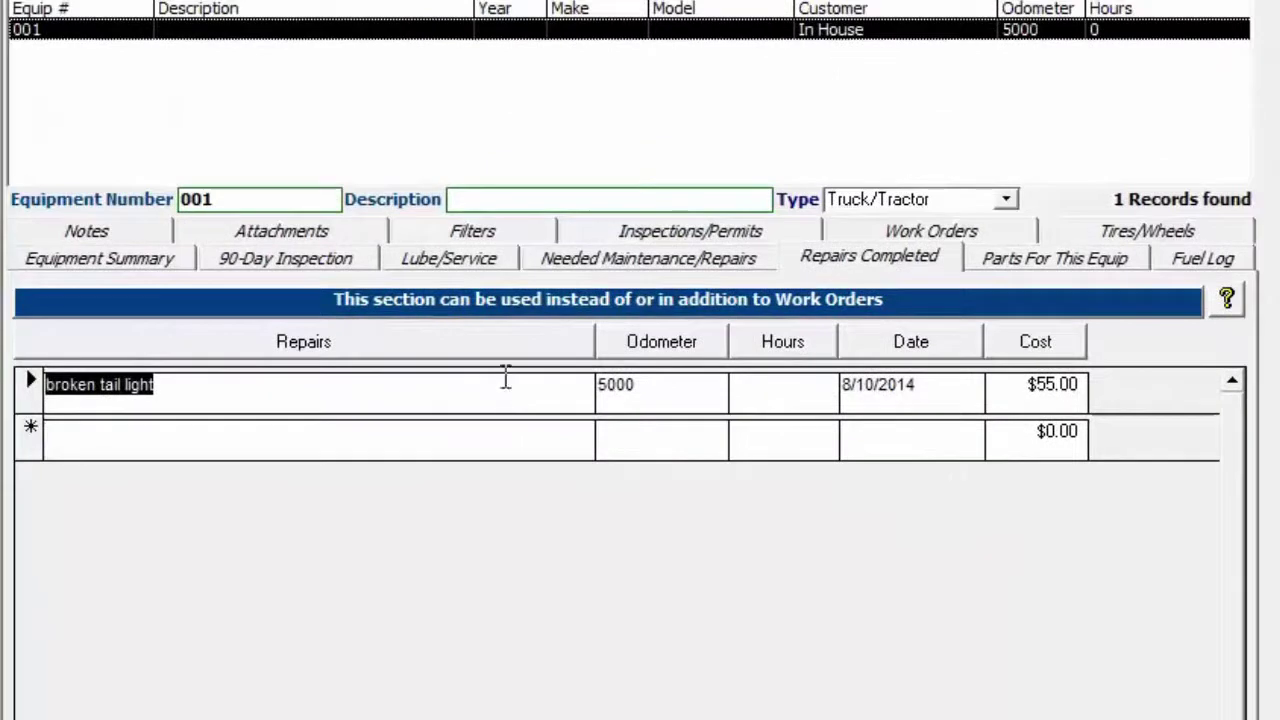
Add needed repairs aaaa and bbbbb to equipment 001's Needed Maintenance/Repairs list.
left_click(652, 266)
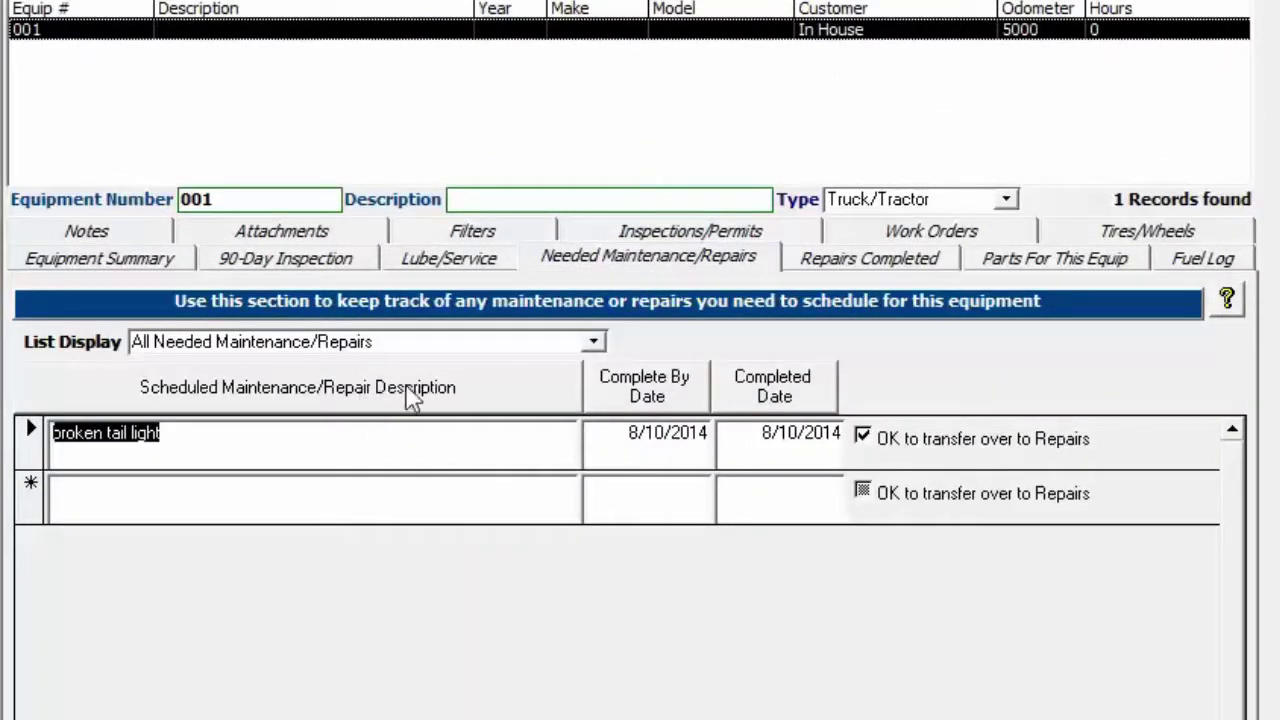
left_click(302, 503)
type("aaa")
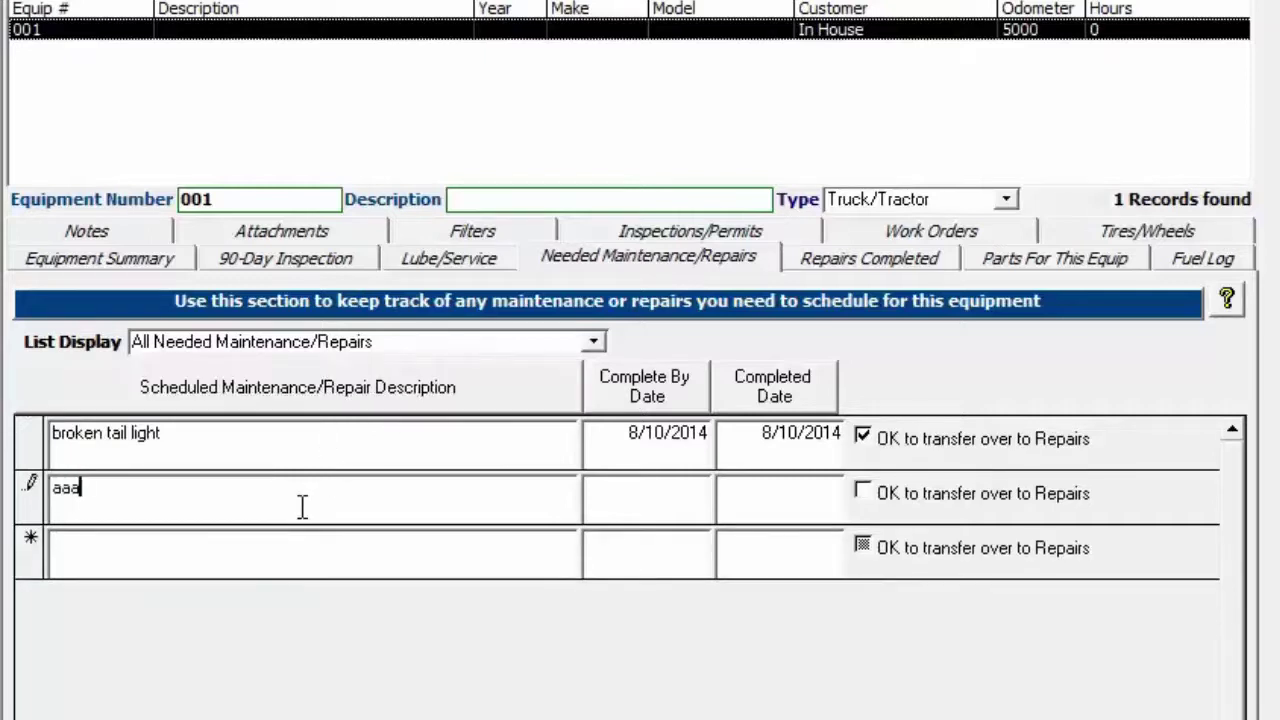
type("abbbbb")
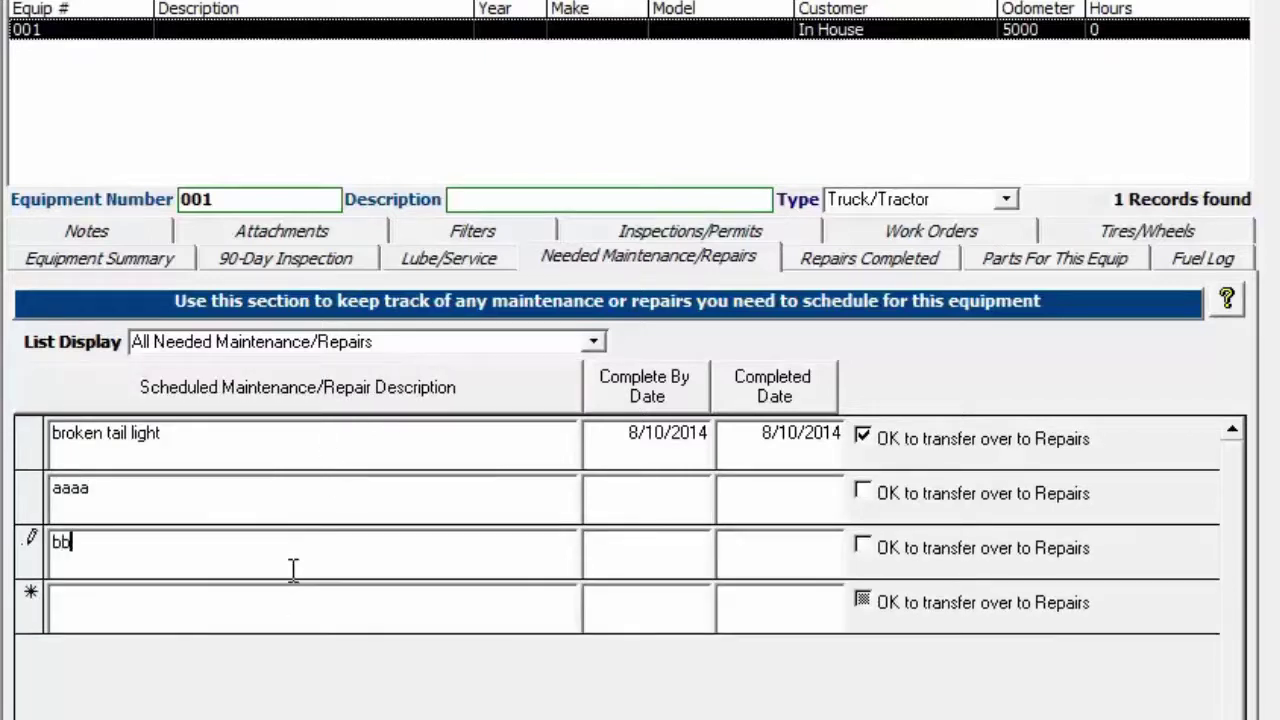
left_click(287, 449)
Re-sort the needed repairs by description, then by complete-by date.
left_click(302, 388)
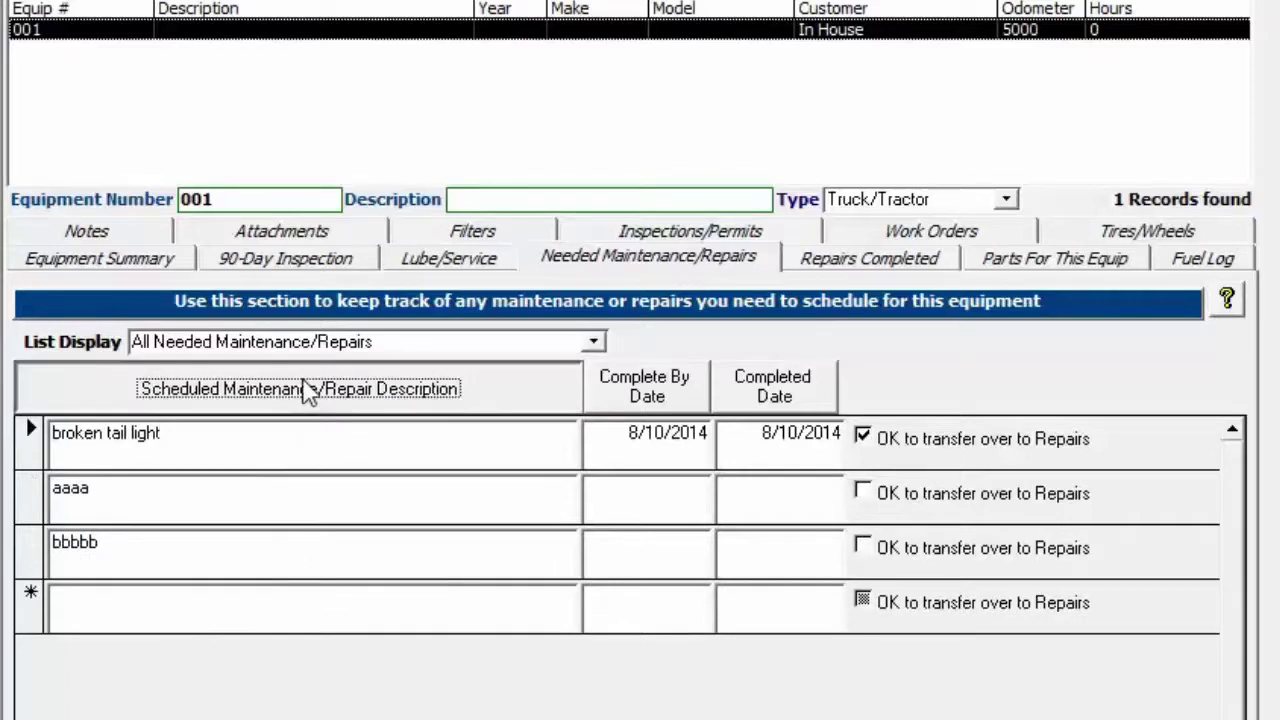
left_click(302, 402)
left_click(99, 442)
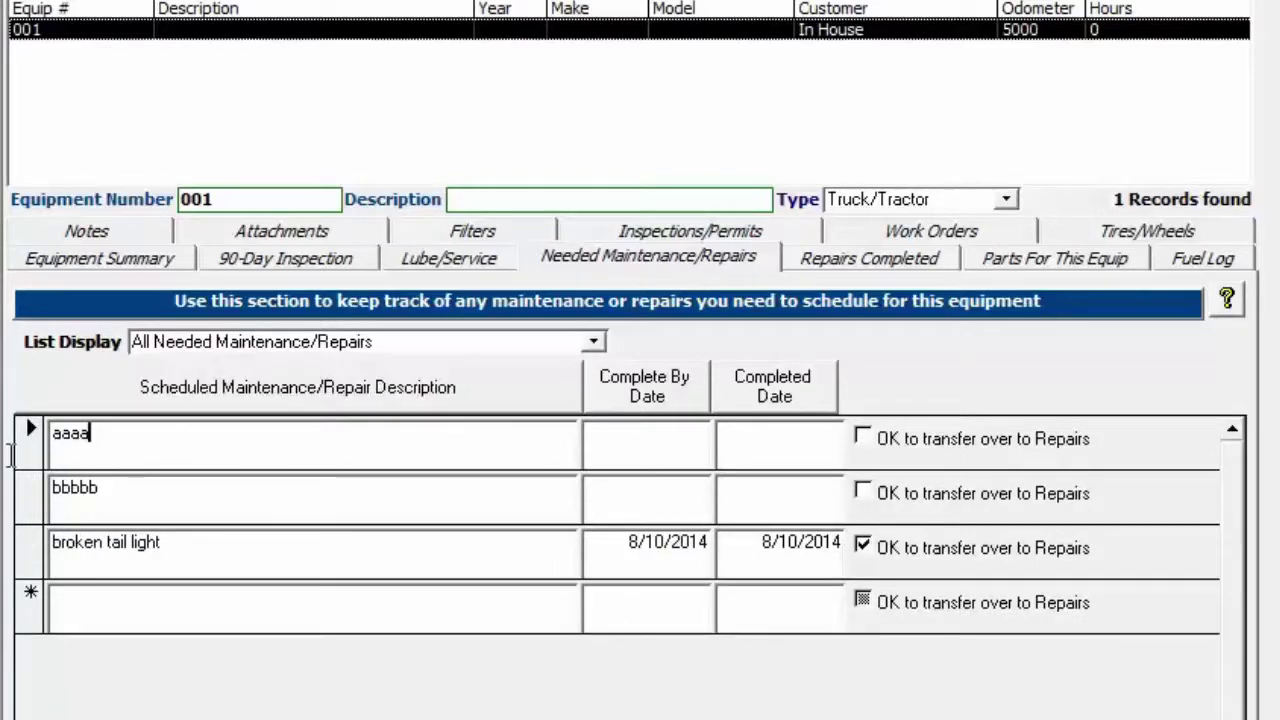
double_click(102, 443)
double_click(56, 492)
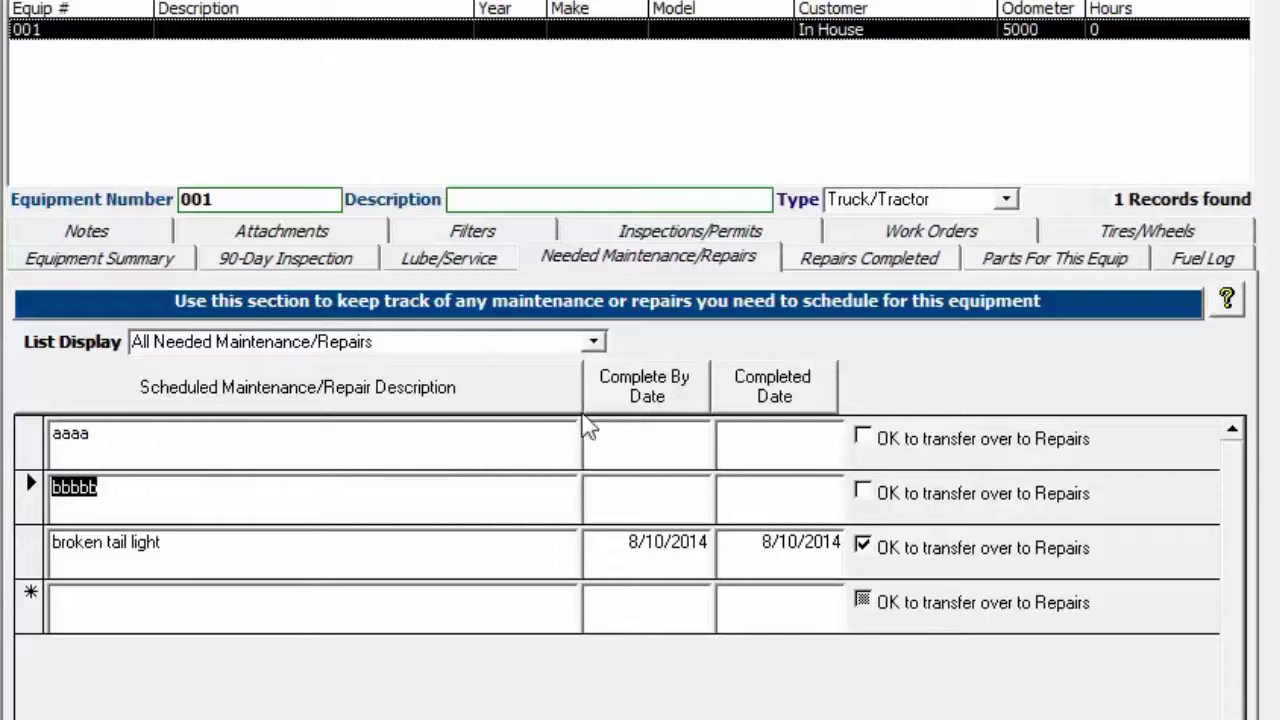
left_click(655, 398)
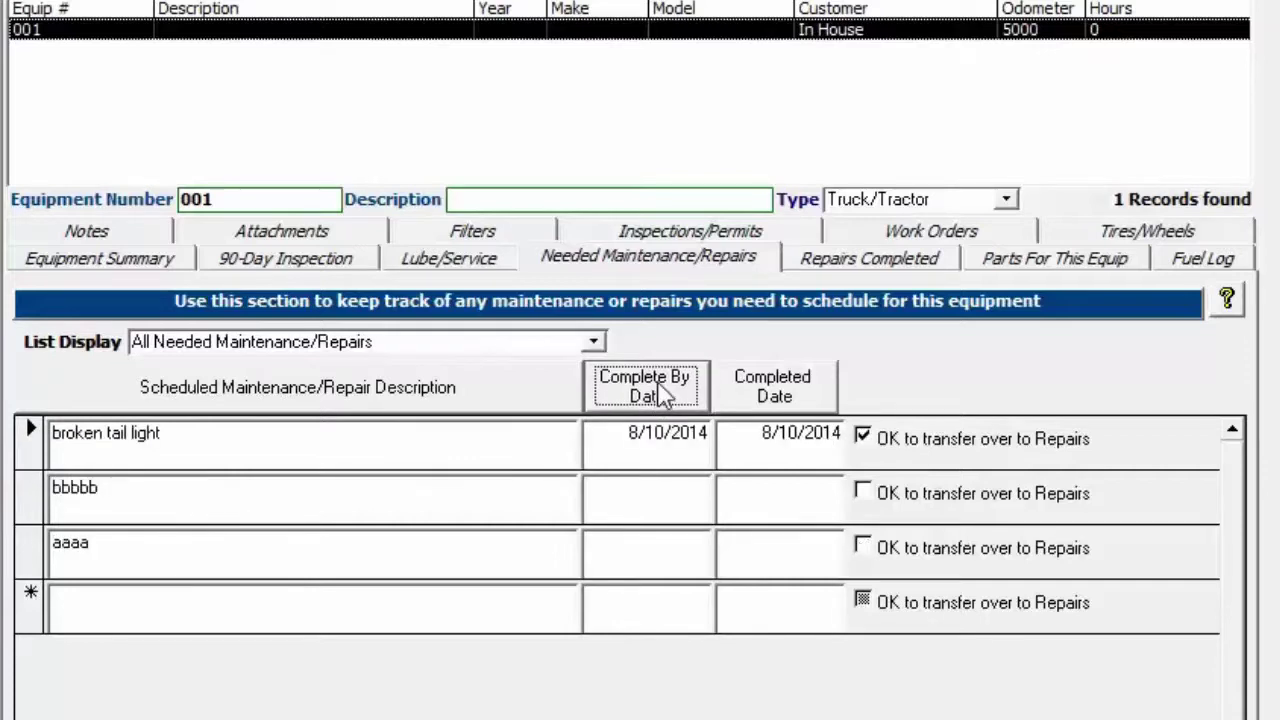
left_click(658, 392)
left_click(657, 392)
left_click(594, 341)
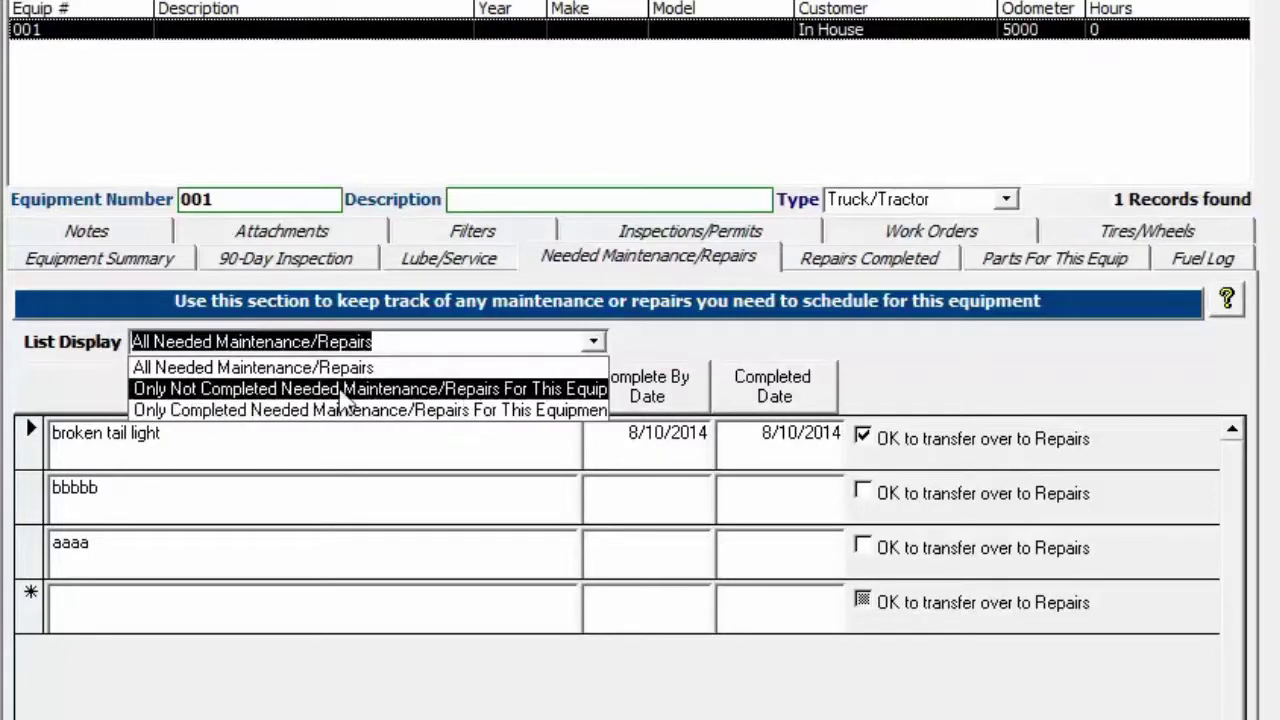
left_click(268, 390)
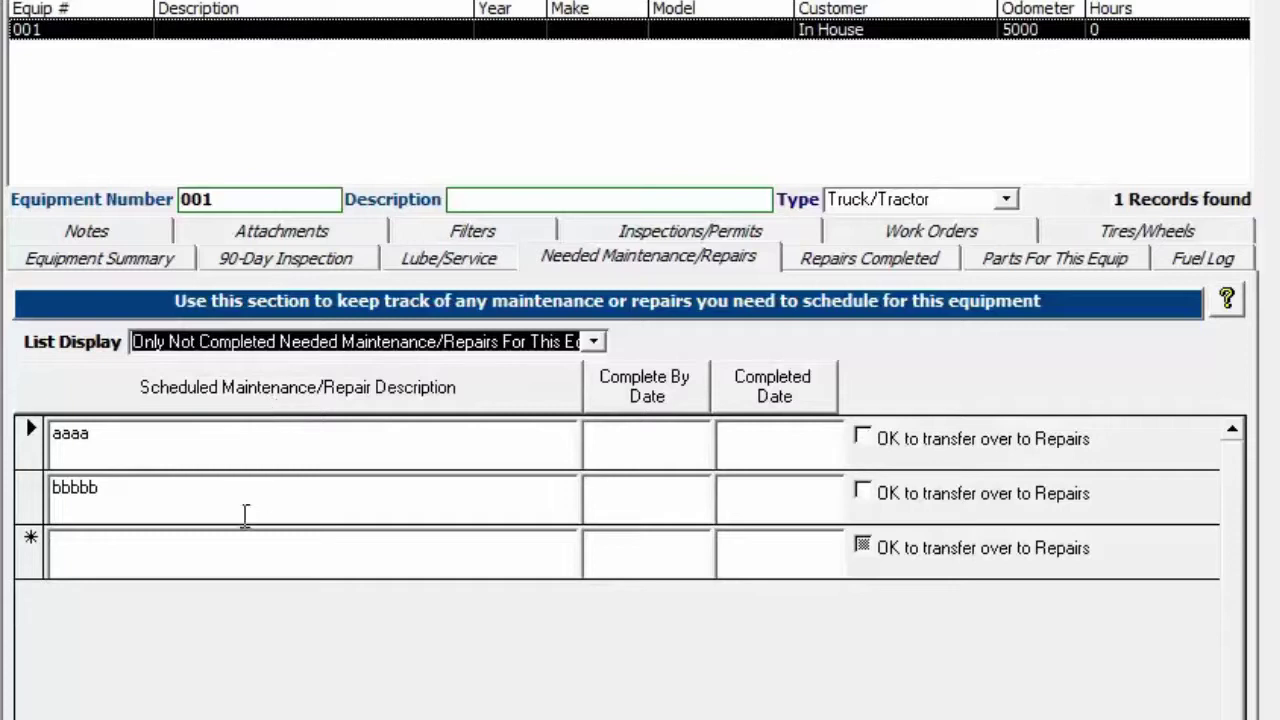
left_click_drag(31, 434, 28, 512)
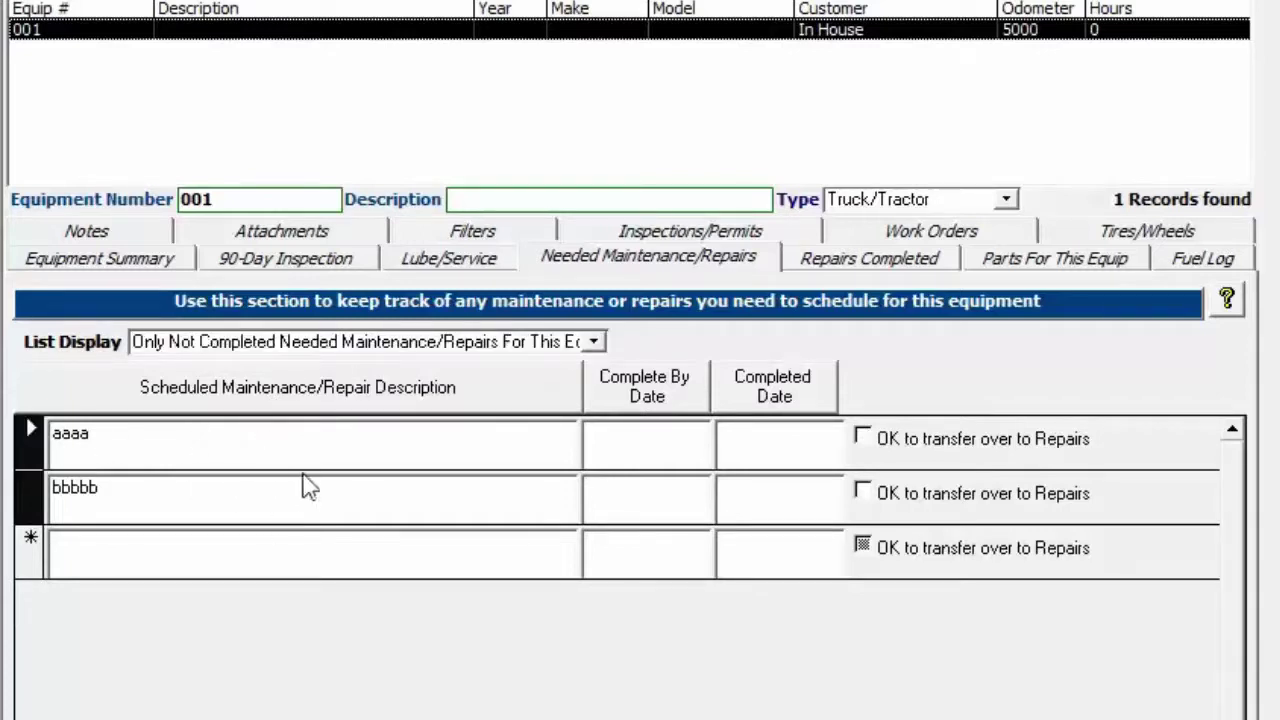
left_click(593, 342)
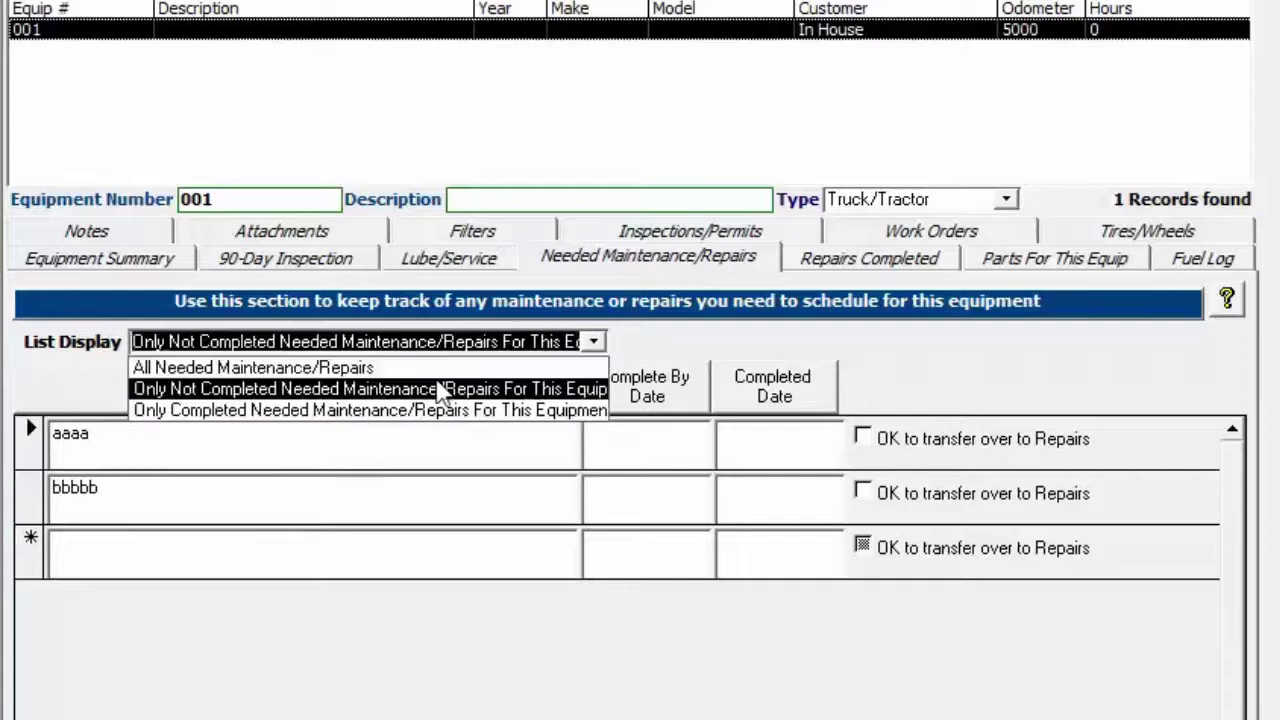
left_click(440, 388)
left_click(595, 343)
left_click(390, 377)
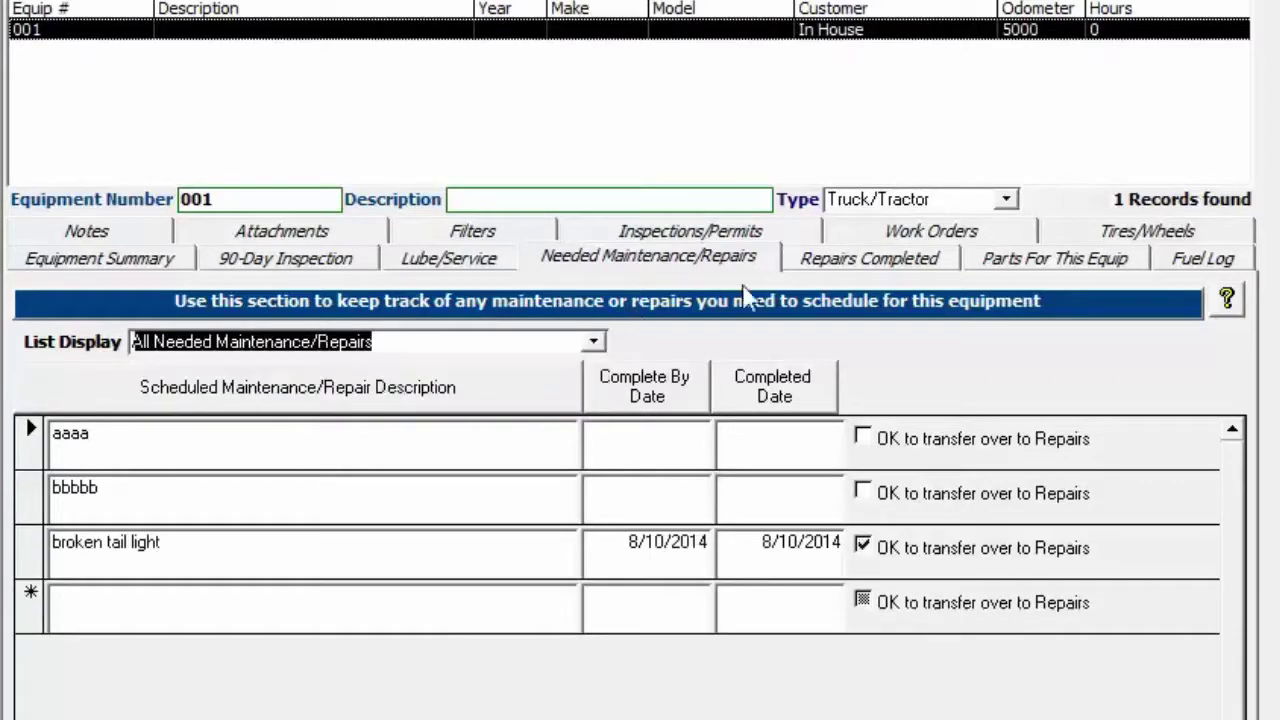
On Repairs Completed, choose 2014 for Sum of Repair Costs, showing a $55.00 total.
left_click(866, 256)
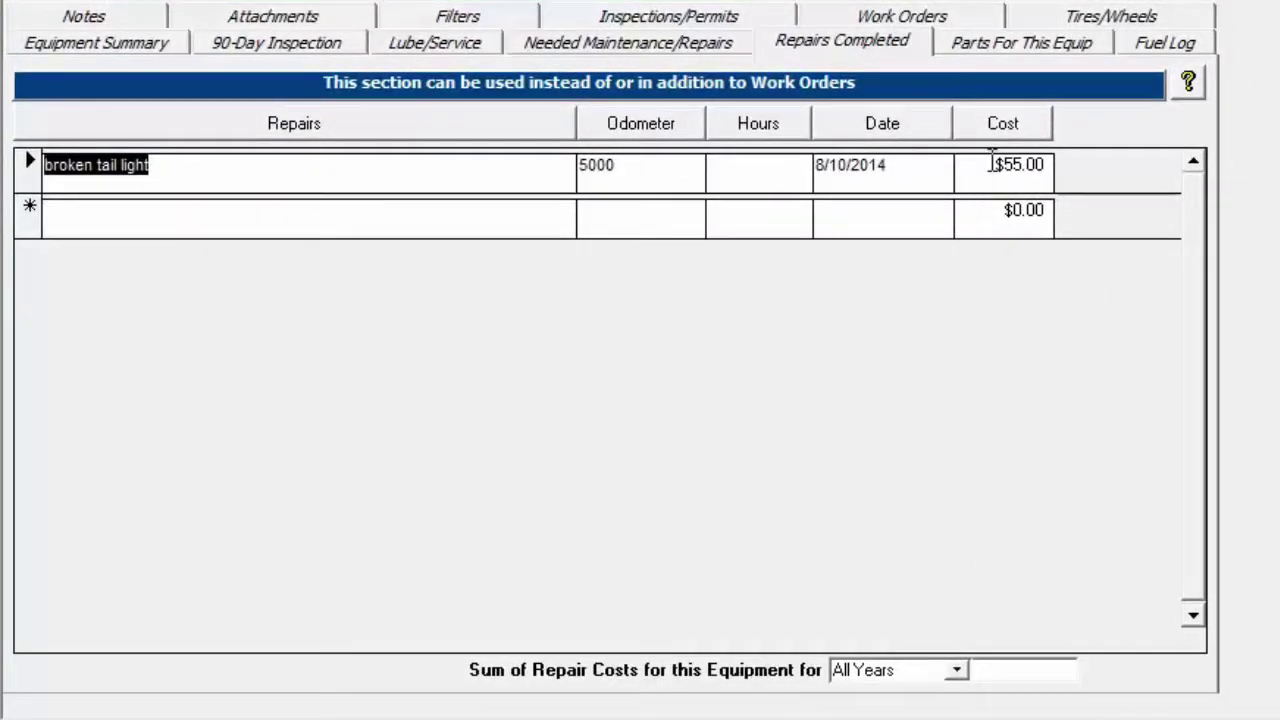
left_click(960, 672)
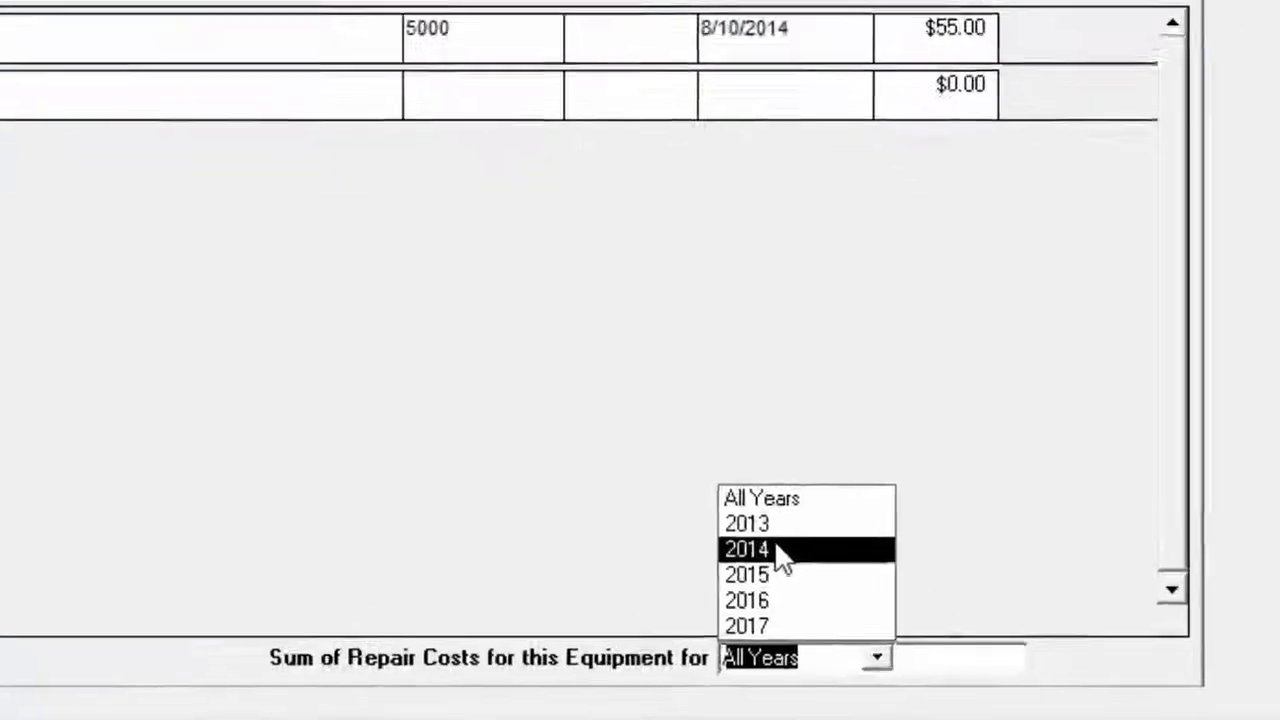
left_click(900, 583)
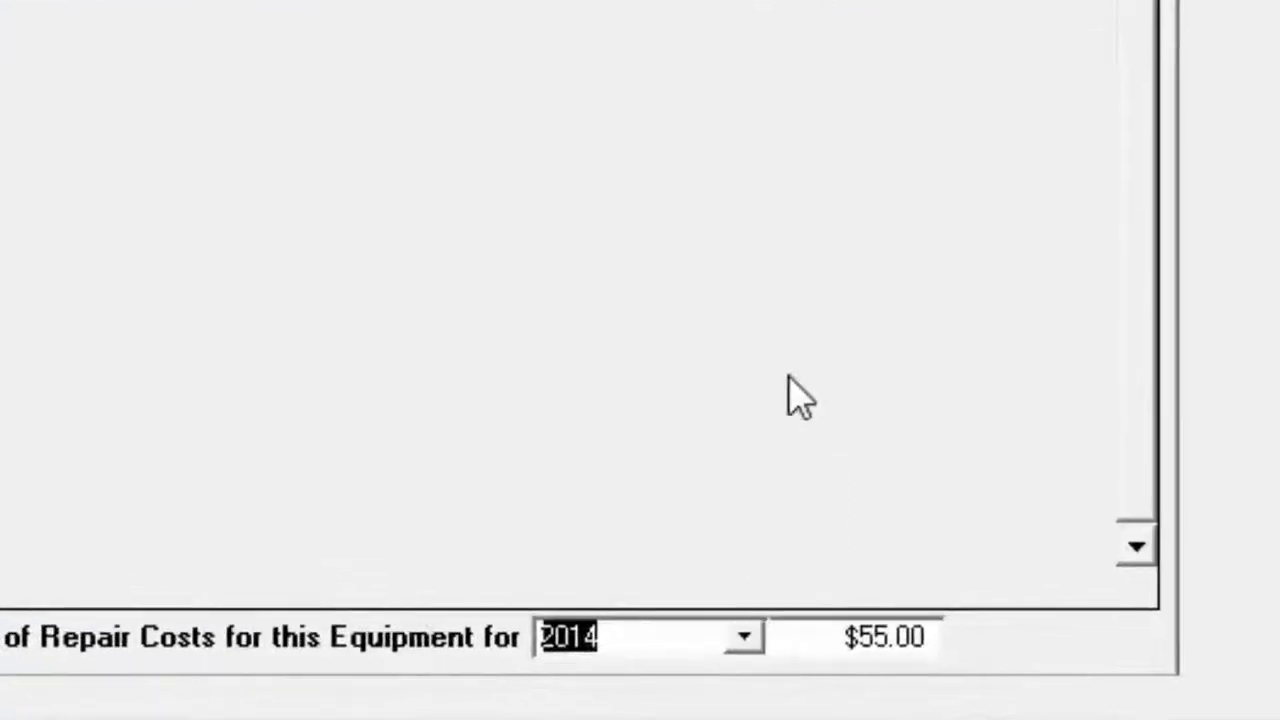
left_click(827, 630)
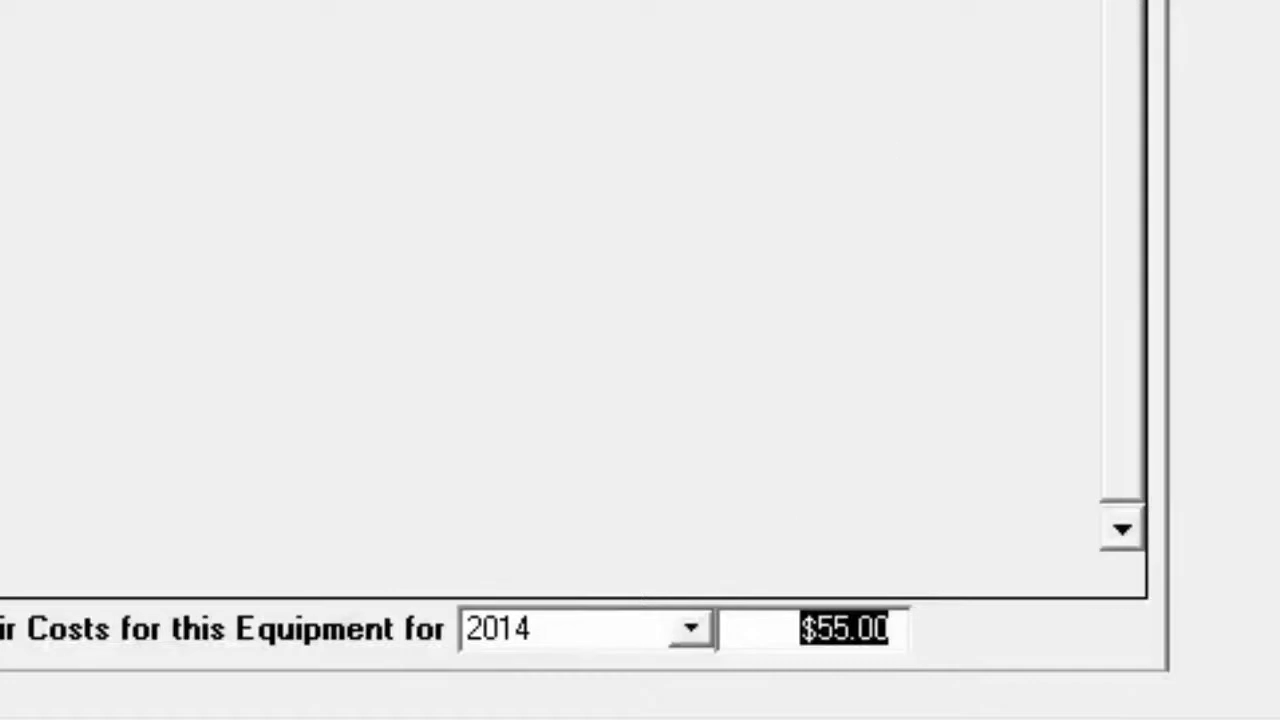
left_click(845, 41)
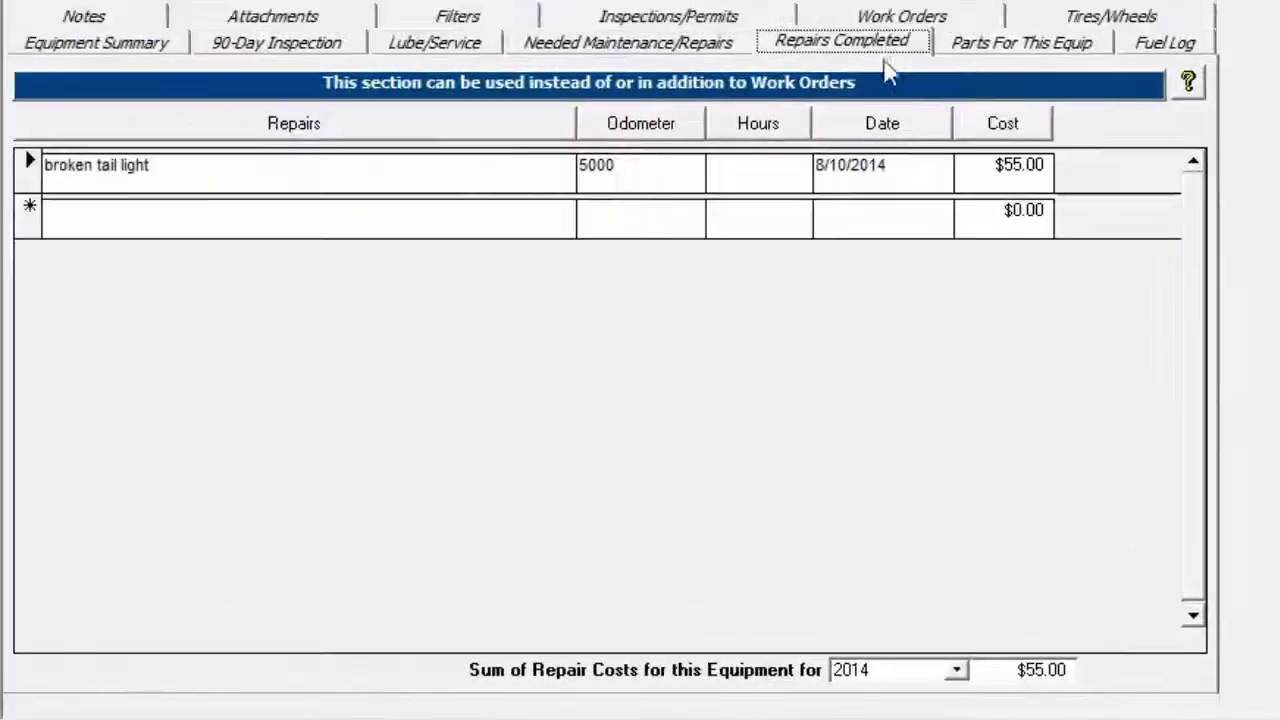